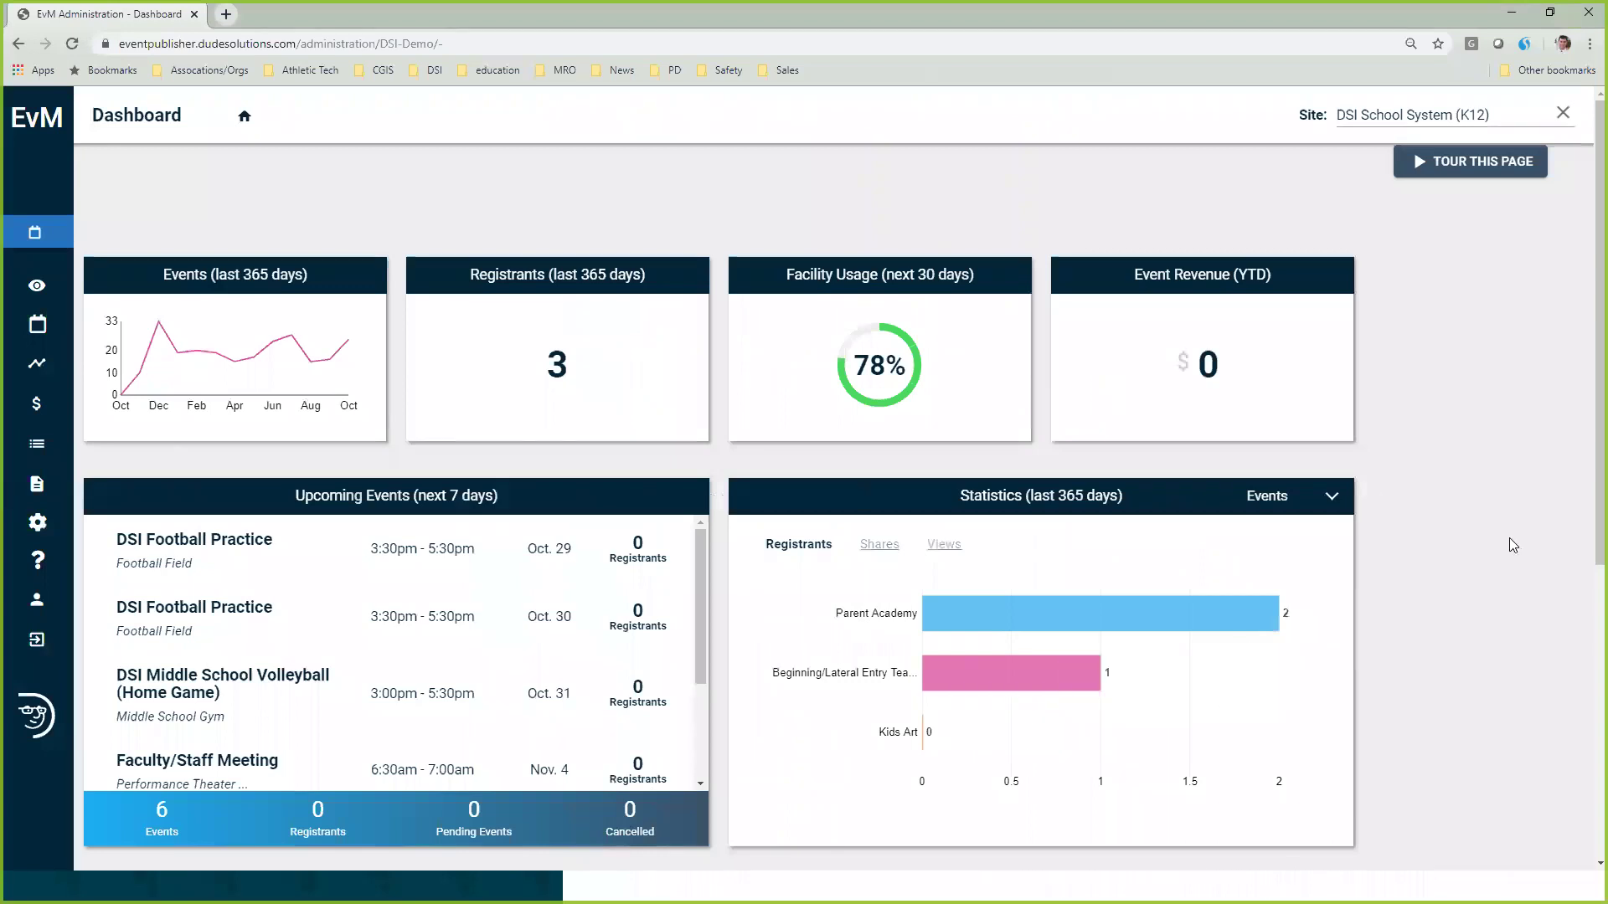
# Go full screen and start a new report from the Reports section.
pyautogui.press('F11')
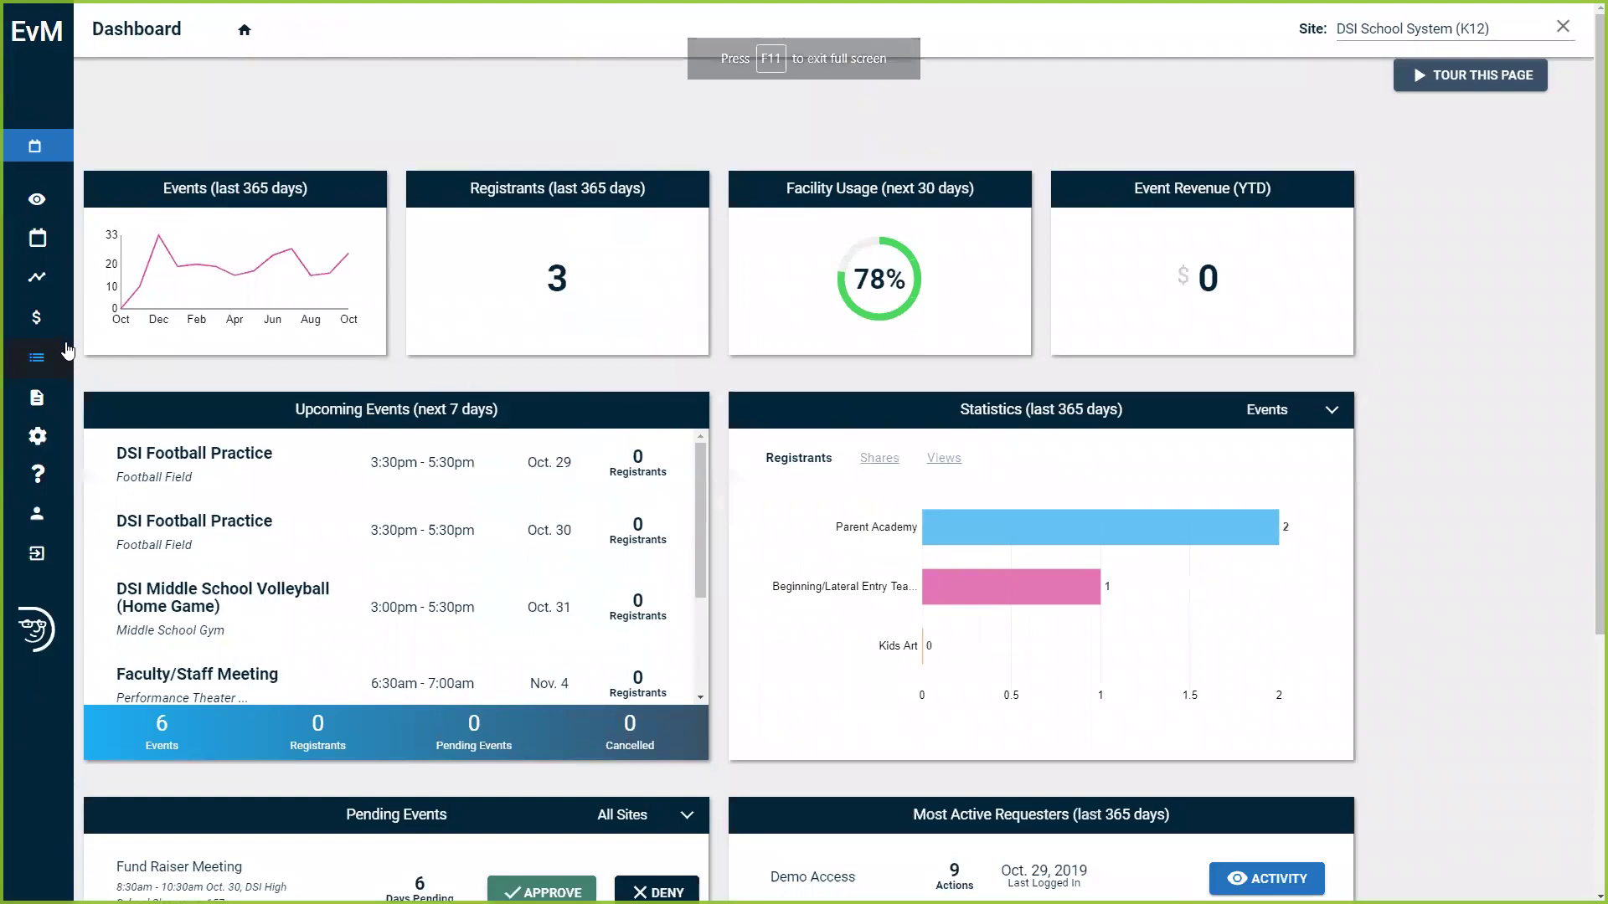
pyautogui.moveTo(64, 312)
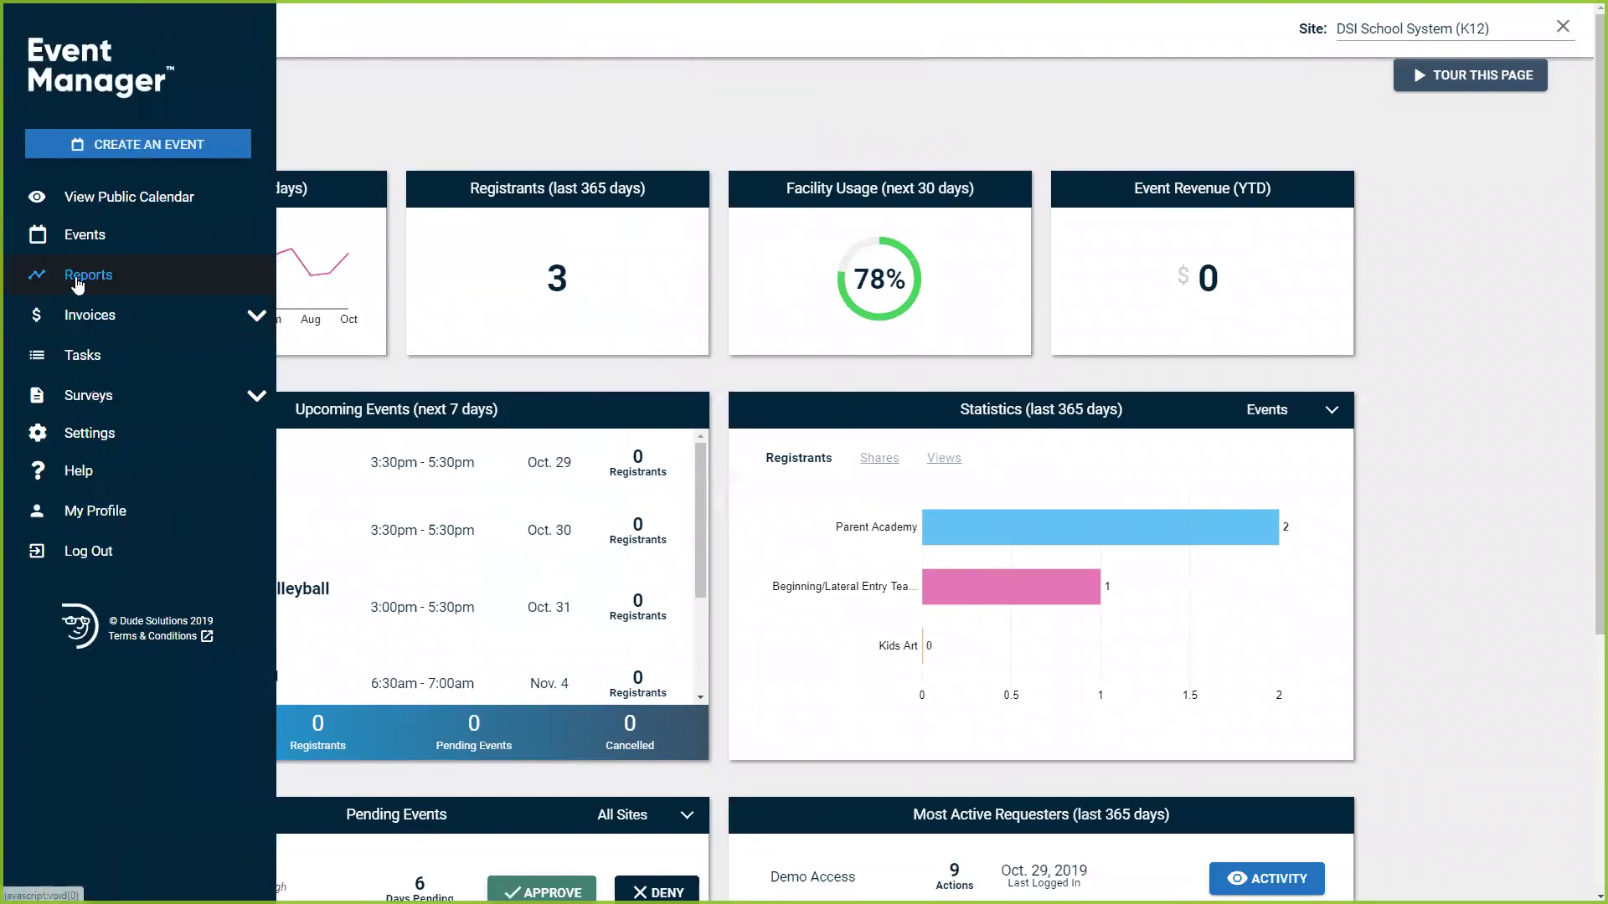
pyautogui.click(78, 283)
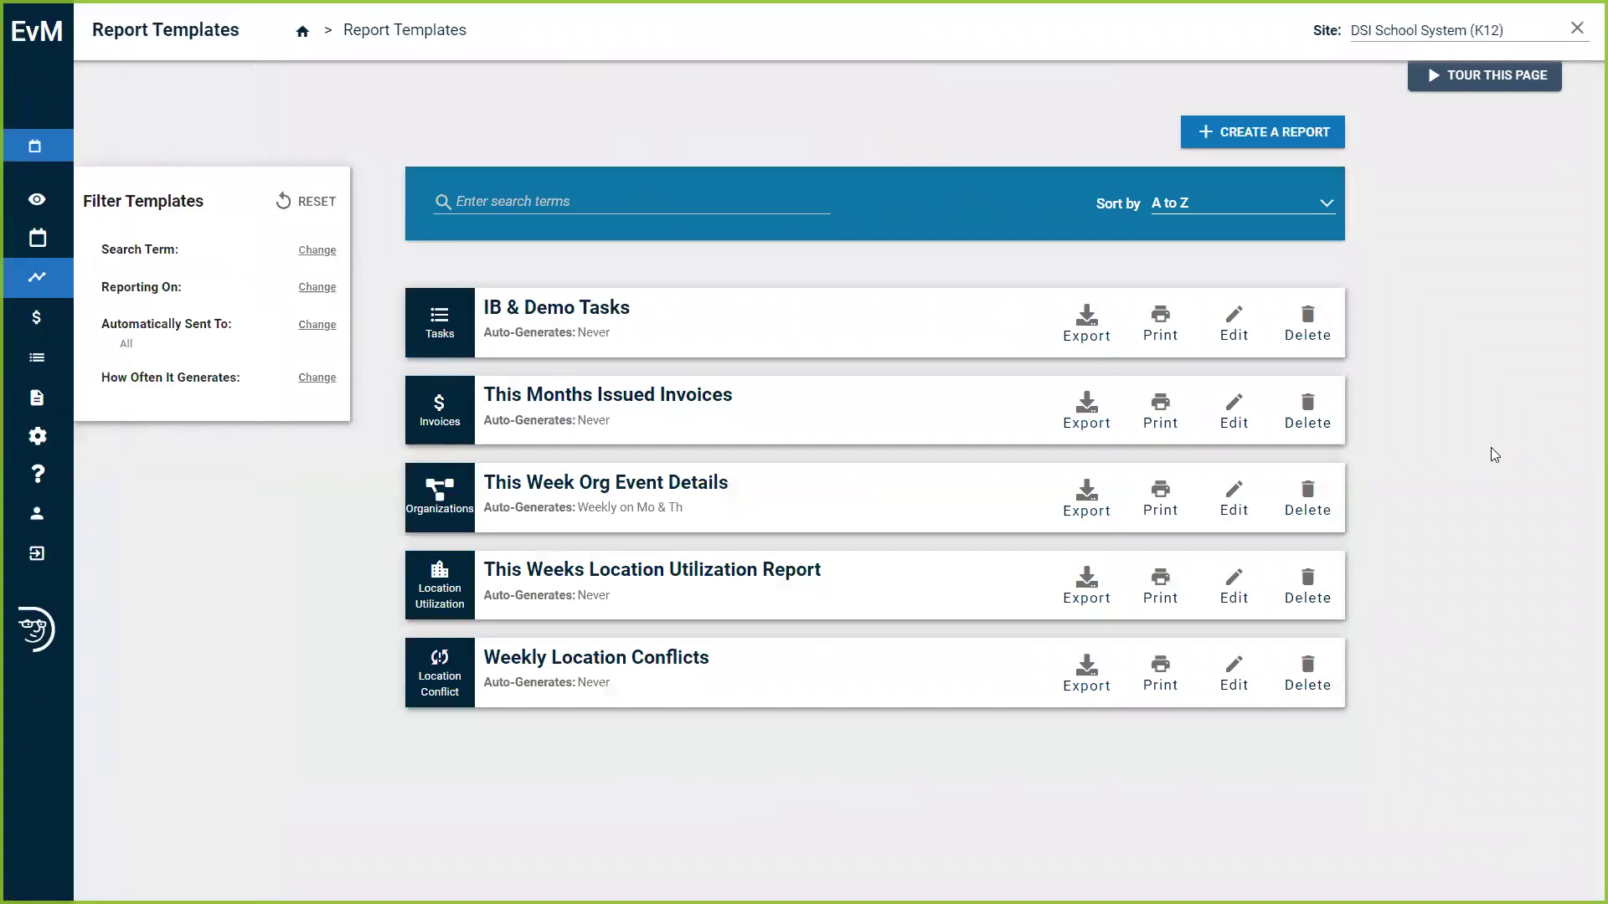
pyautogui.click(1293, 146)
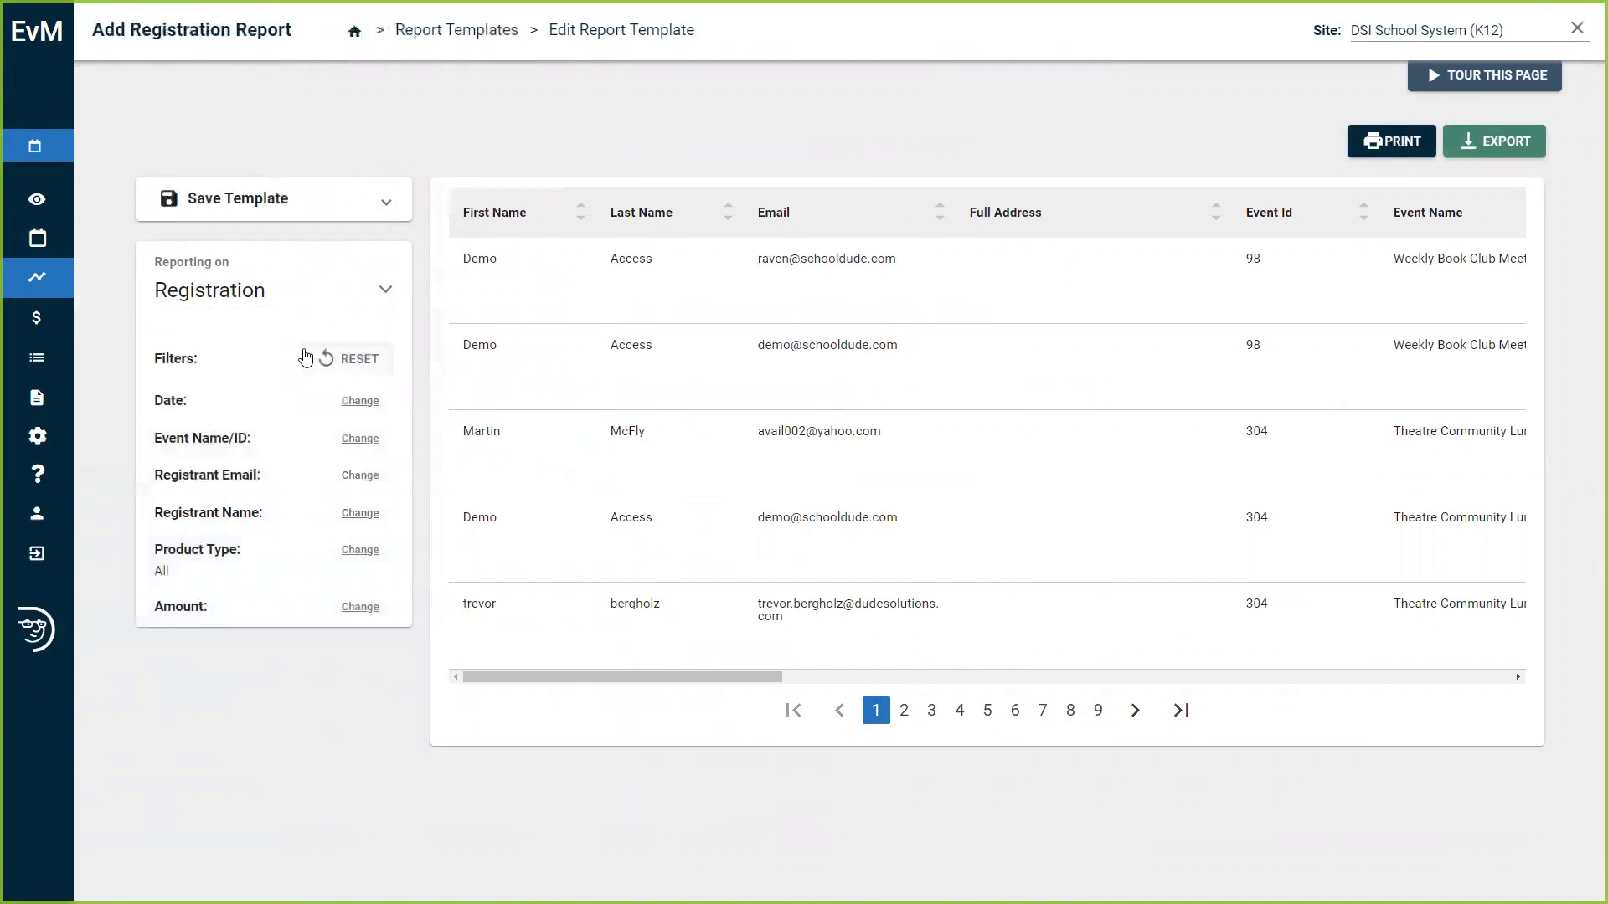
# Try a Weekly-on-Monday auto-generate schedule, then cancel so it stays Never.
pyautogui.click(386, 204)
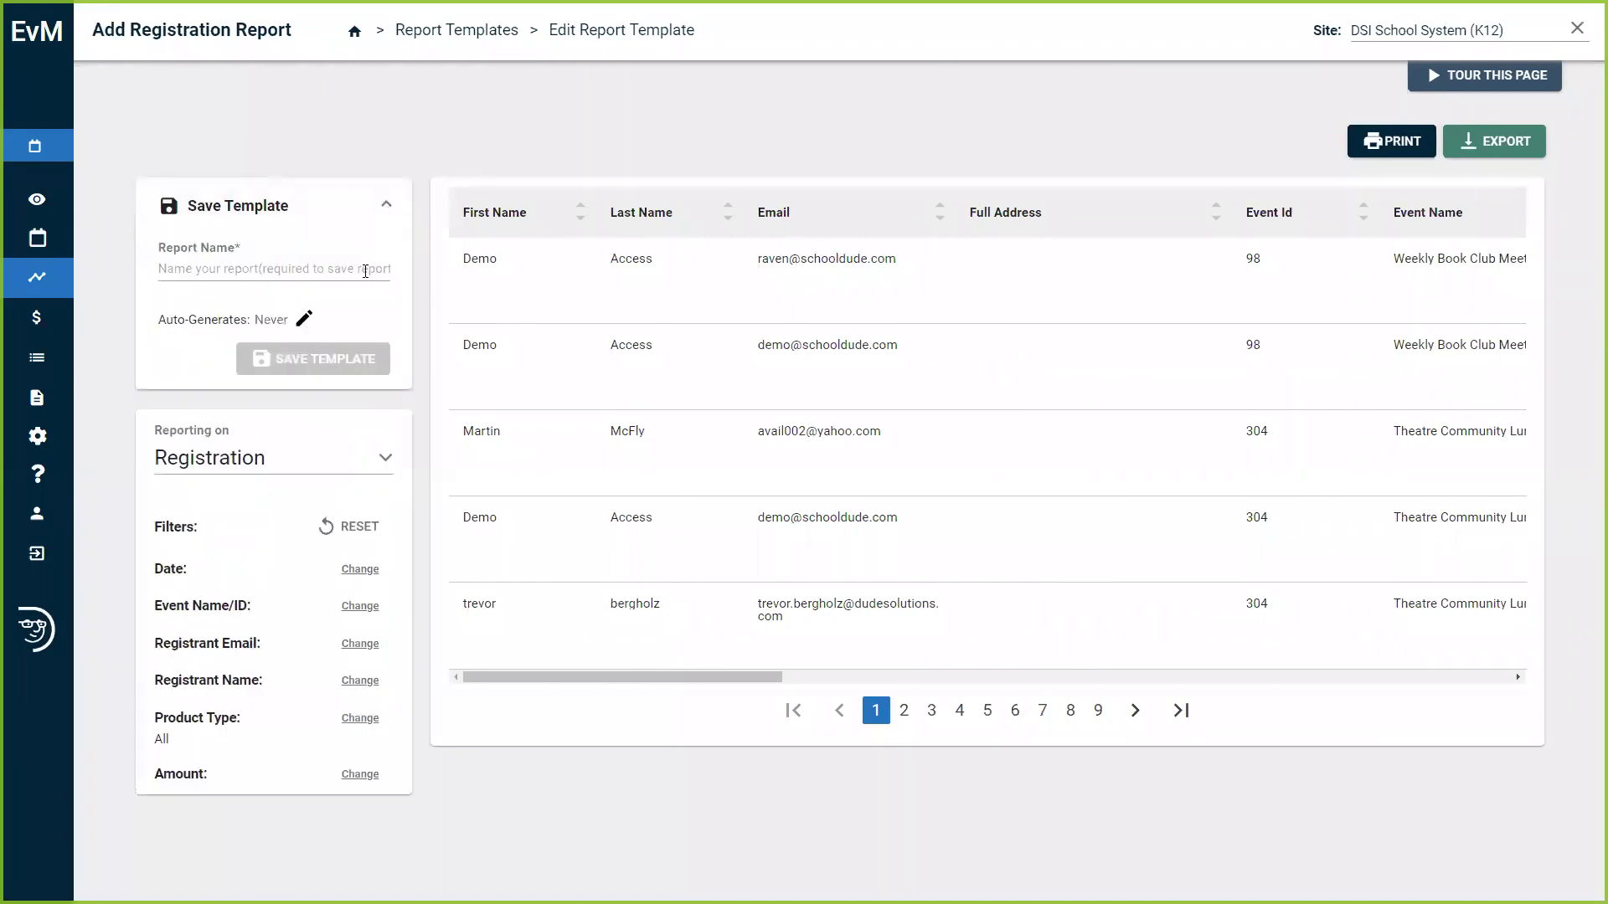
pyautogui.click(303, 325)
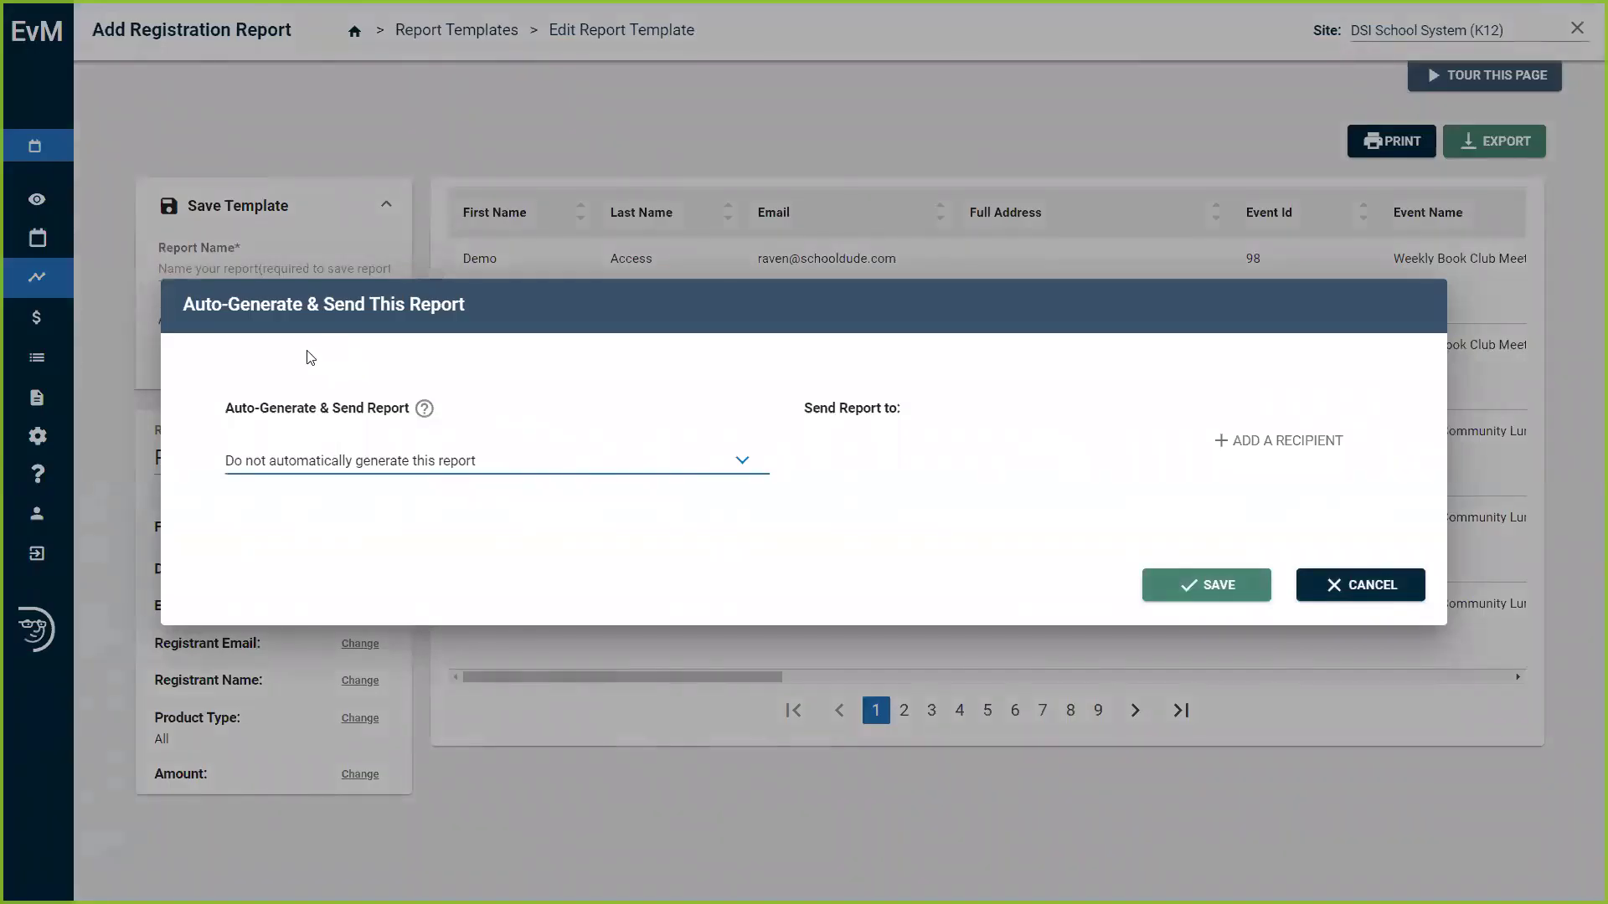
pyautogui.click(736, 468)
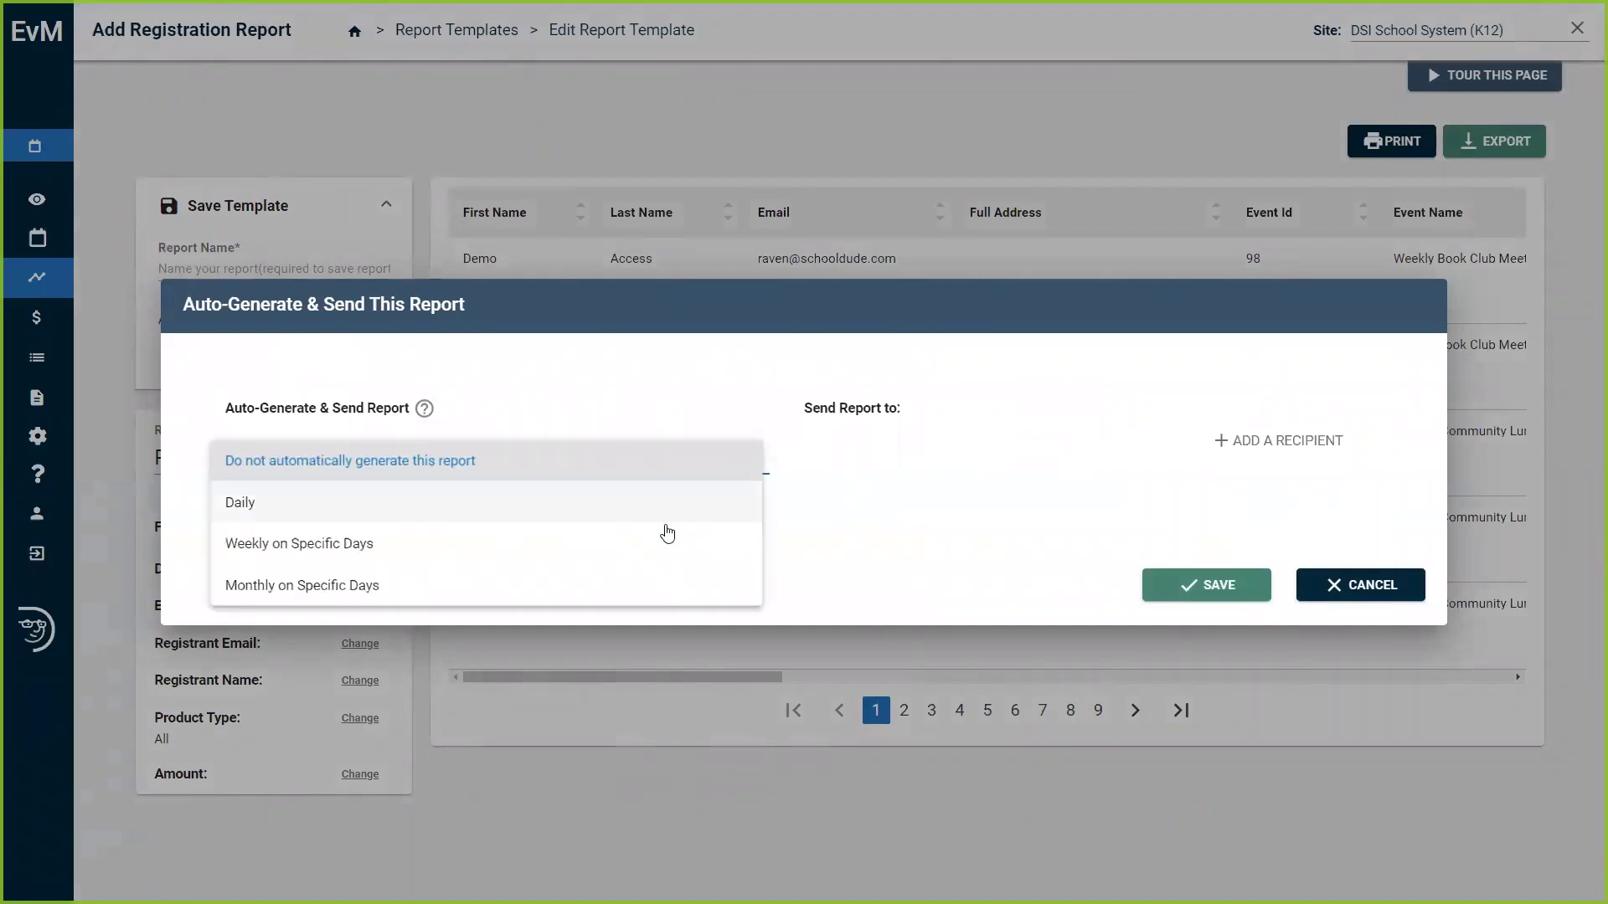
pyautogui.click(661, 542)
pyautogui.click(303, 499)
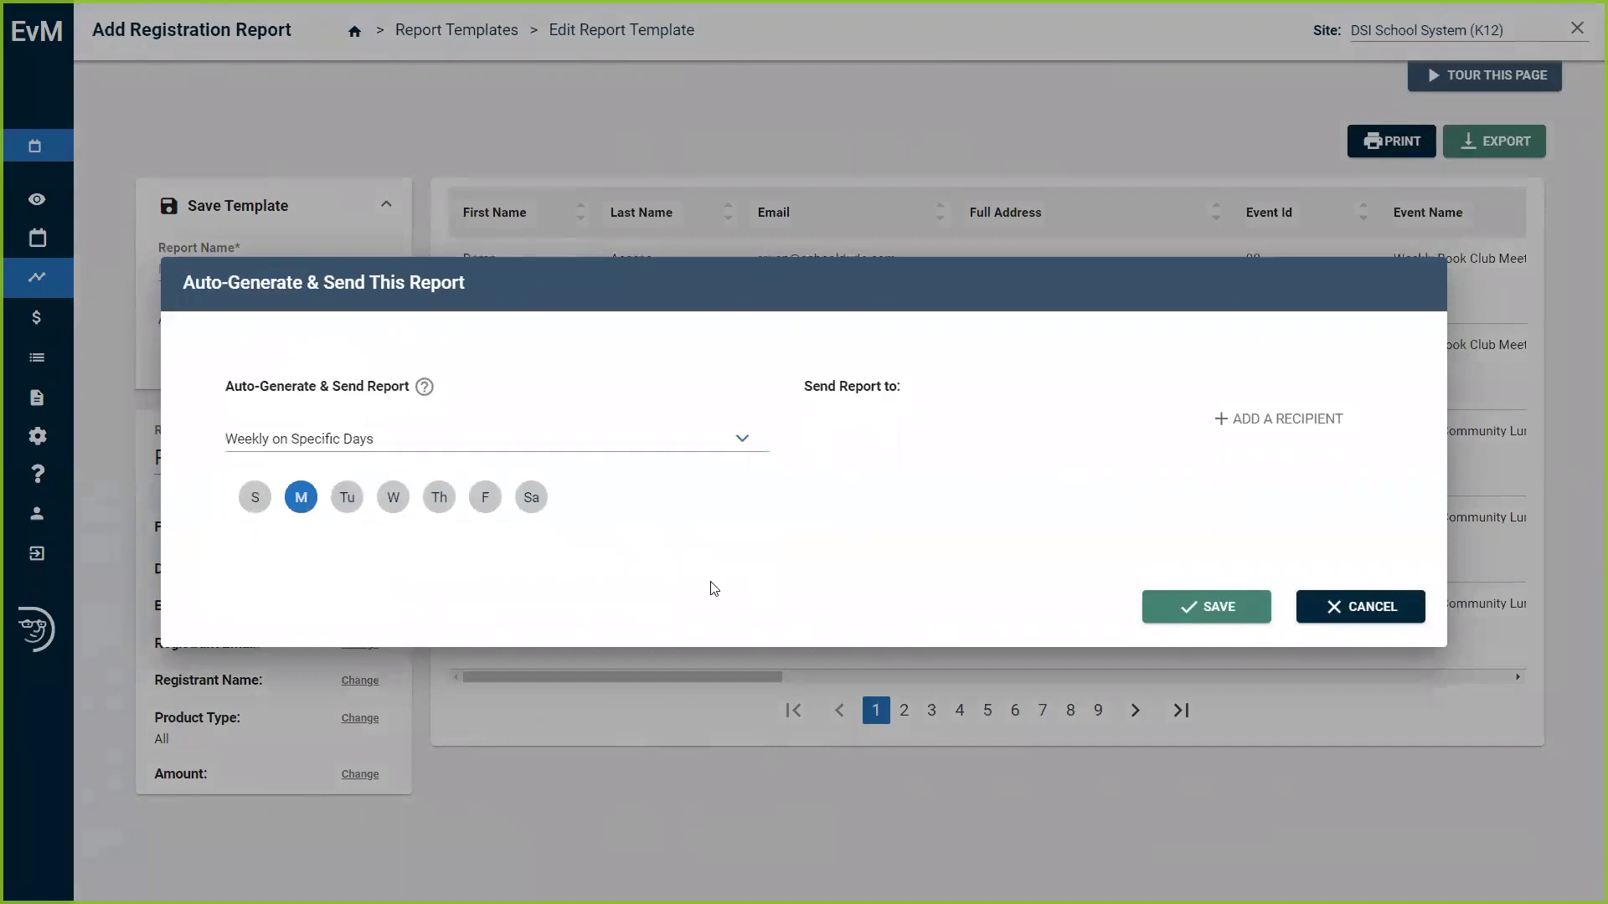
pyautogui.click(1353, 620)
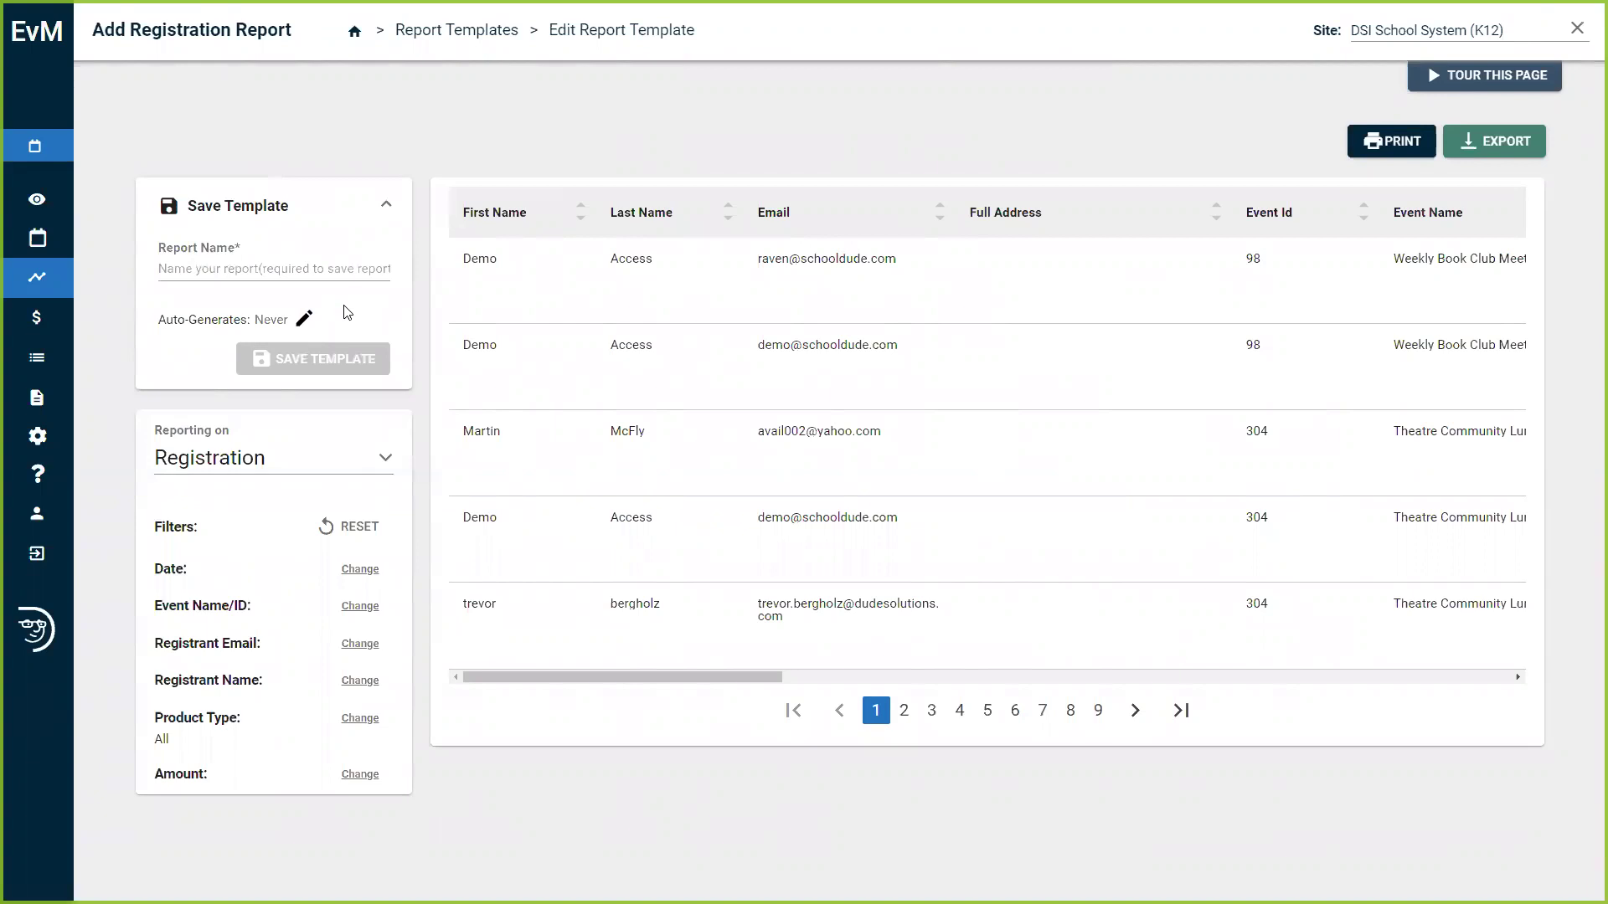
# Report on Location Conflict with a conflict range of 10/29/2019 to 11/09/2019.
pyautogui.click(379, 457)
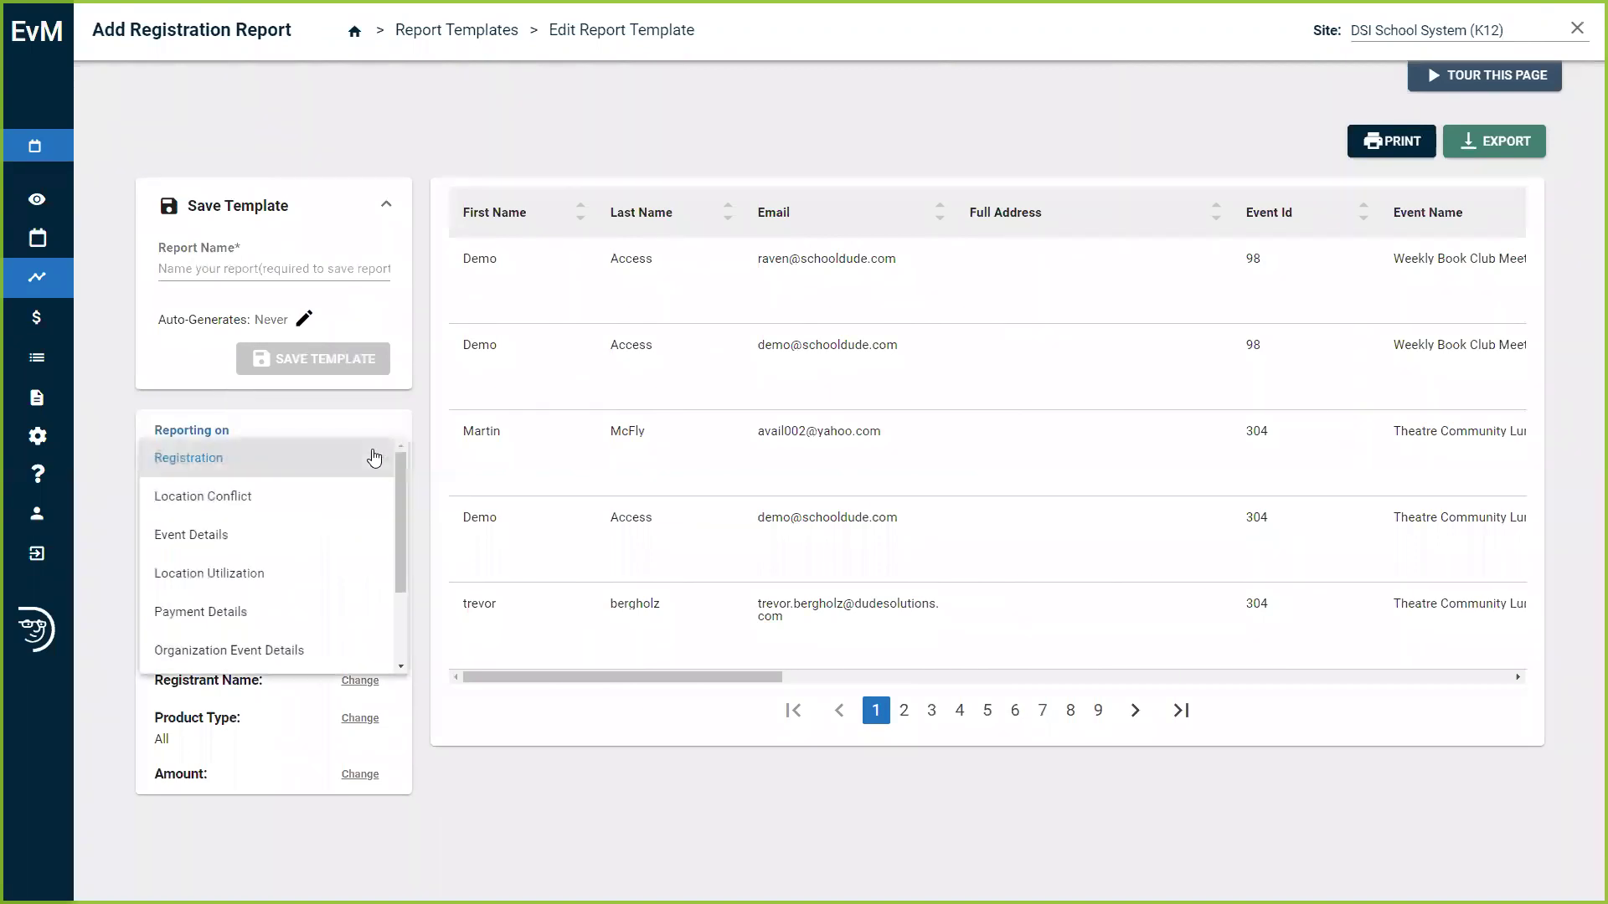
pyautogui.click(324, 501)
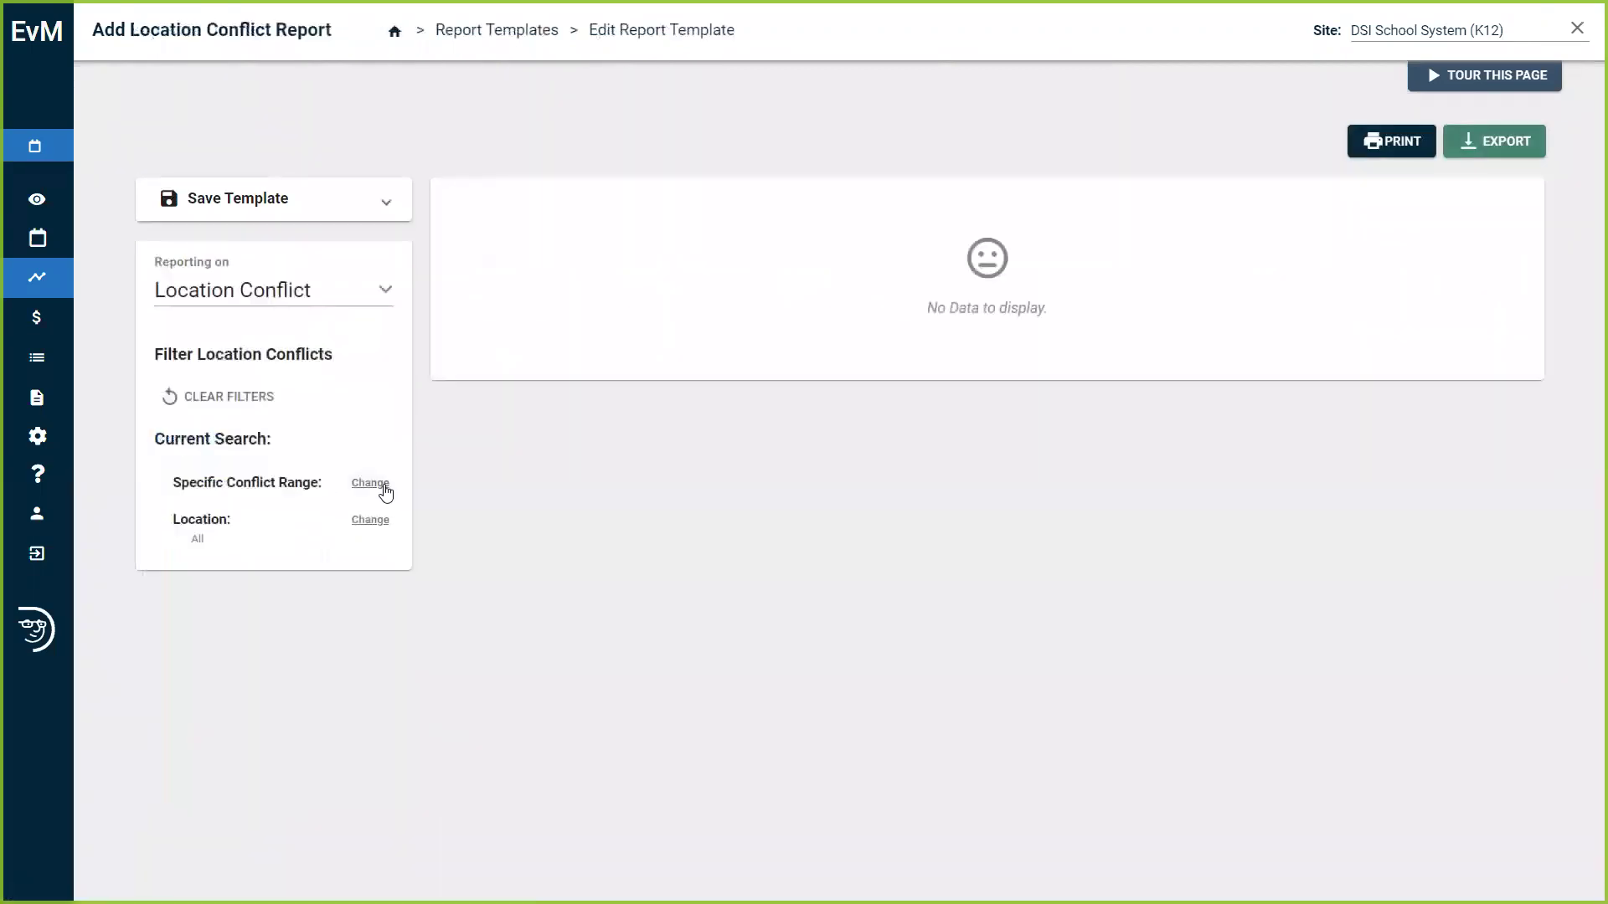
pyautogui.click(379, 486)
pyautogui.click(335, 512)
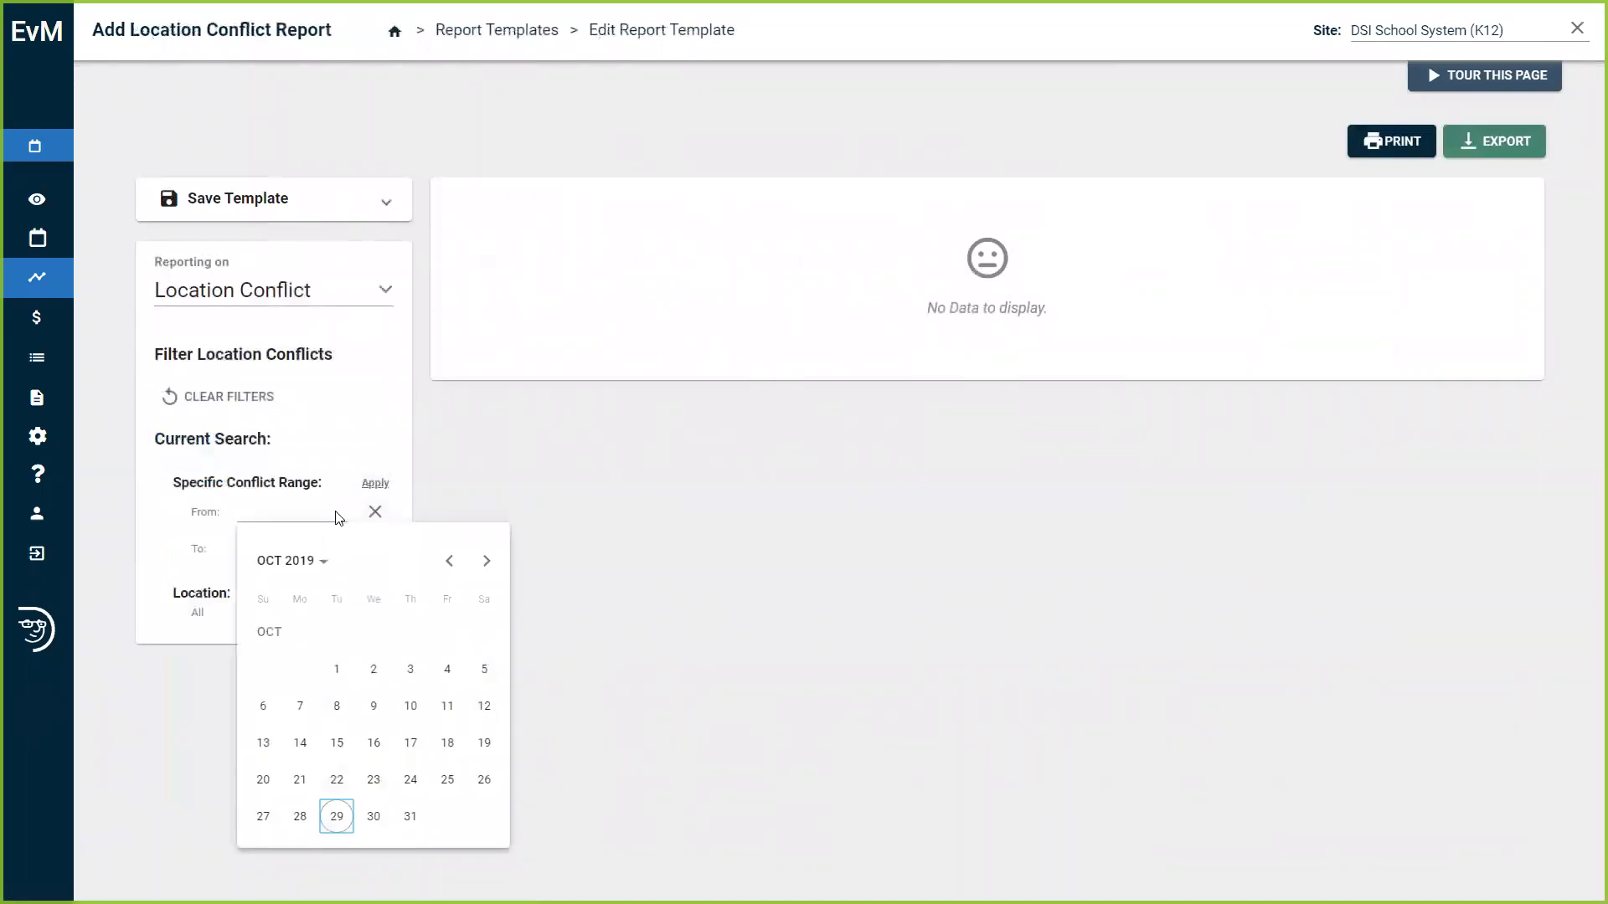
pyautogui.click(344, 805)
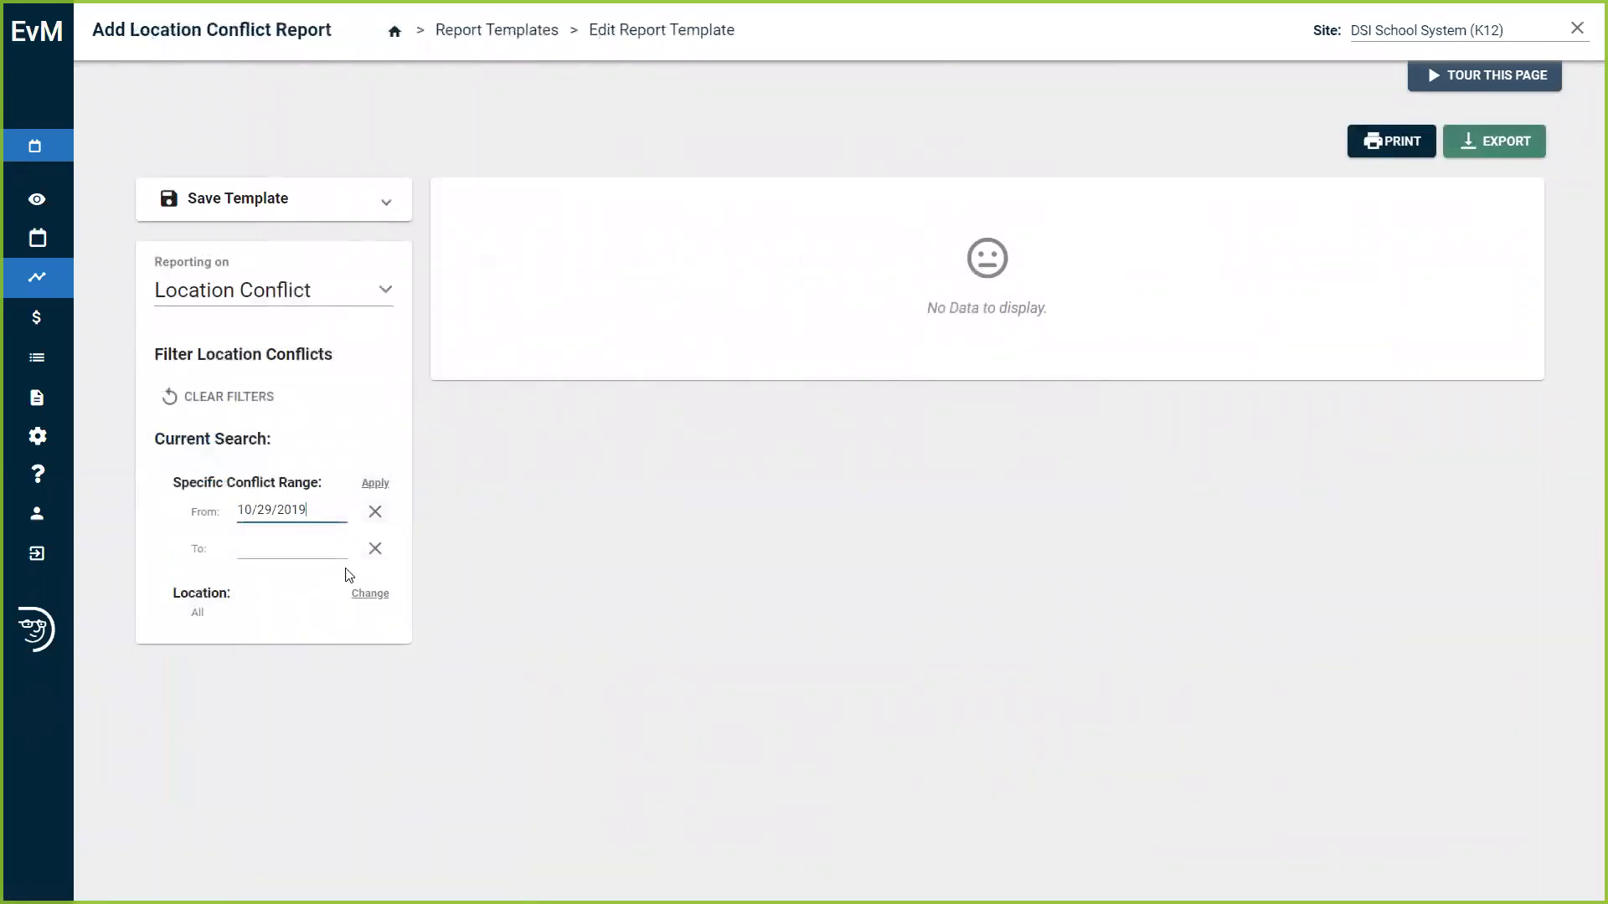
pyautogui.click(344, 554)
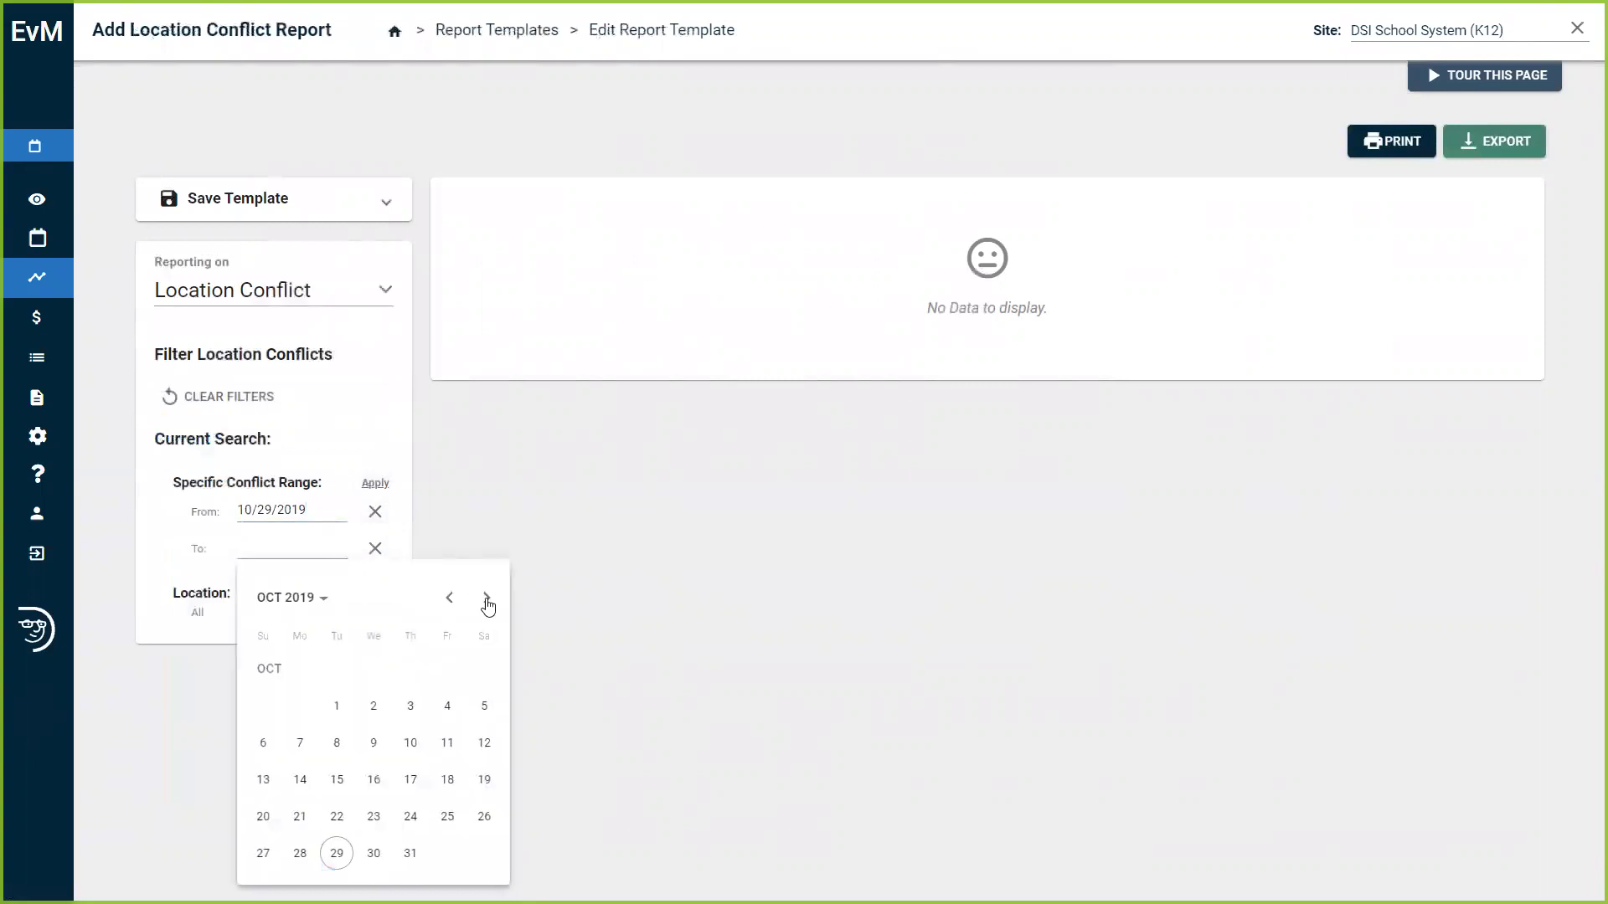
pyautogui.click(486, 597)
pyautogui.click(486, 706)
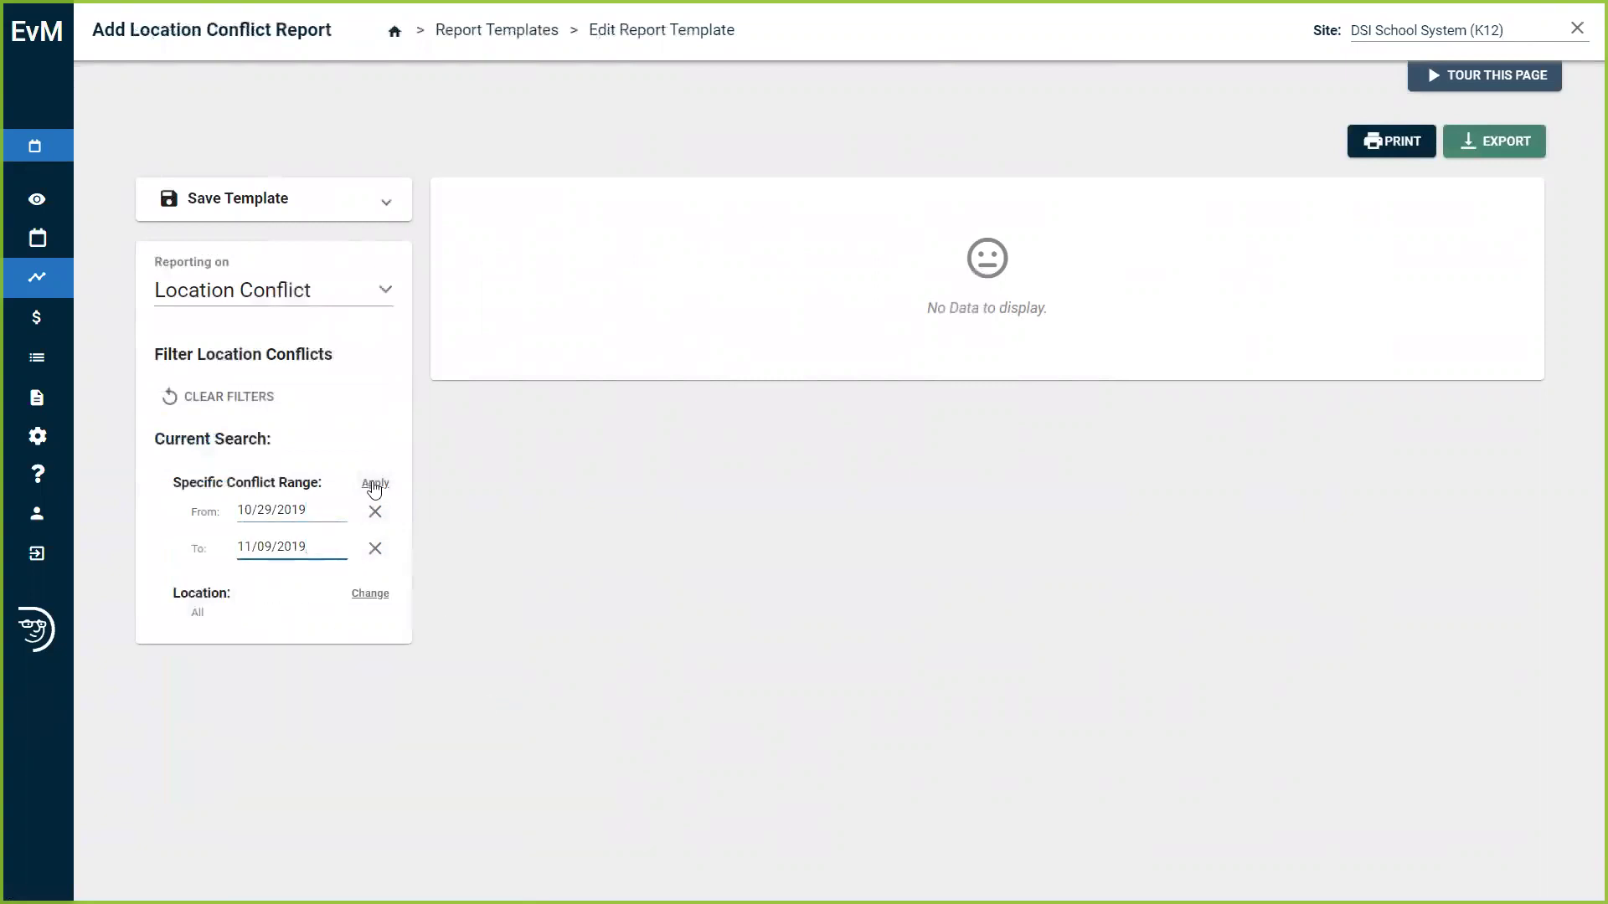
pyautogui.click(375, 483)
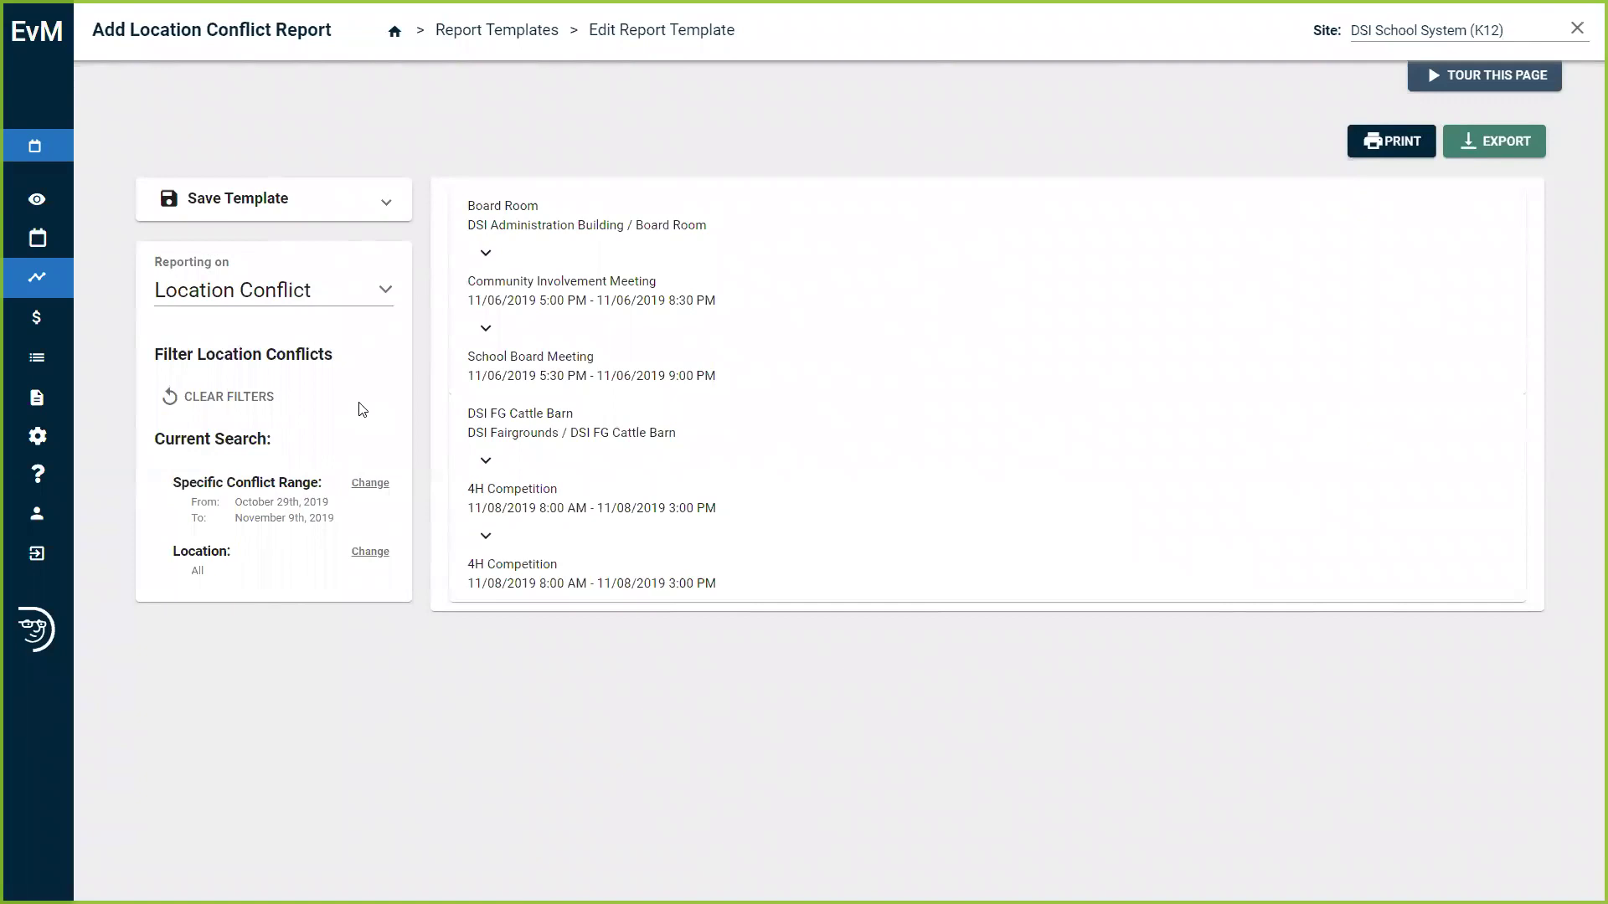
# Preview the Event Details report, then switch the report type to Location Utilization.
pyautogui.click(359, 294)
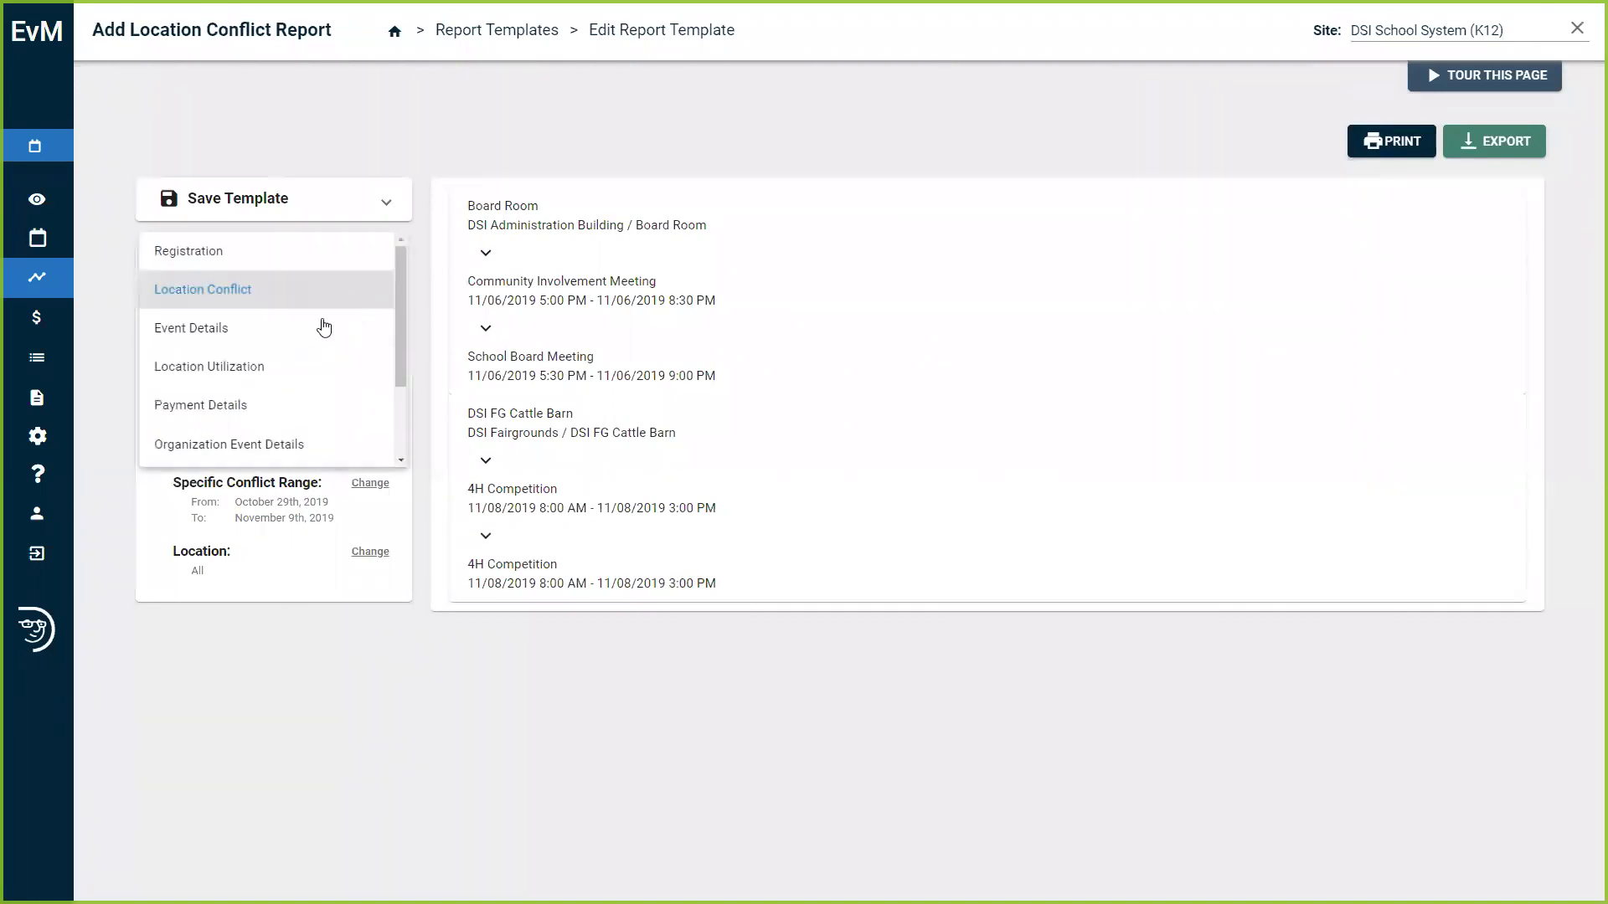
pyautogui.click(318, 331)
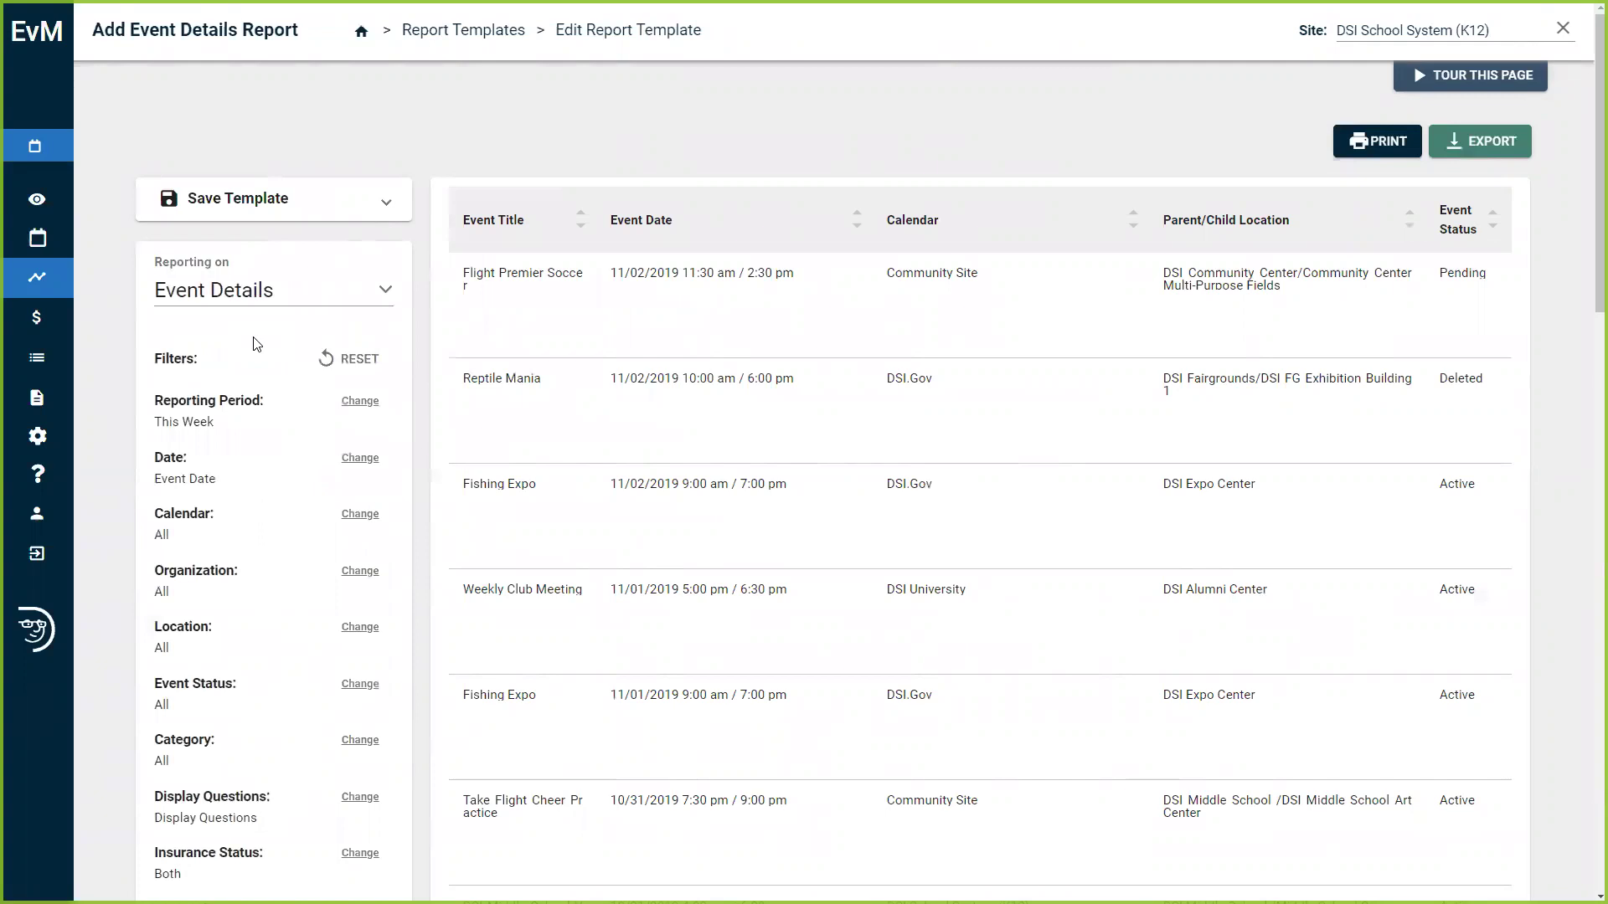
pyautogui.click(323, 295)
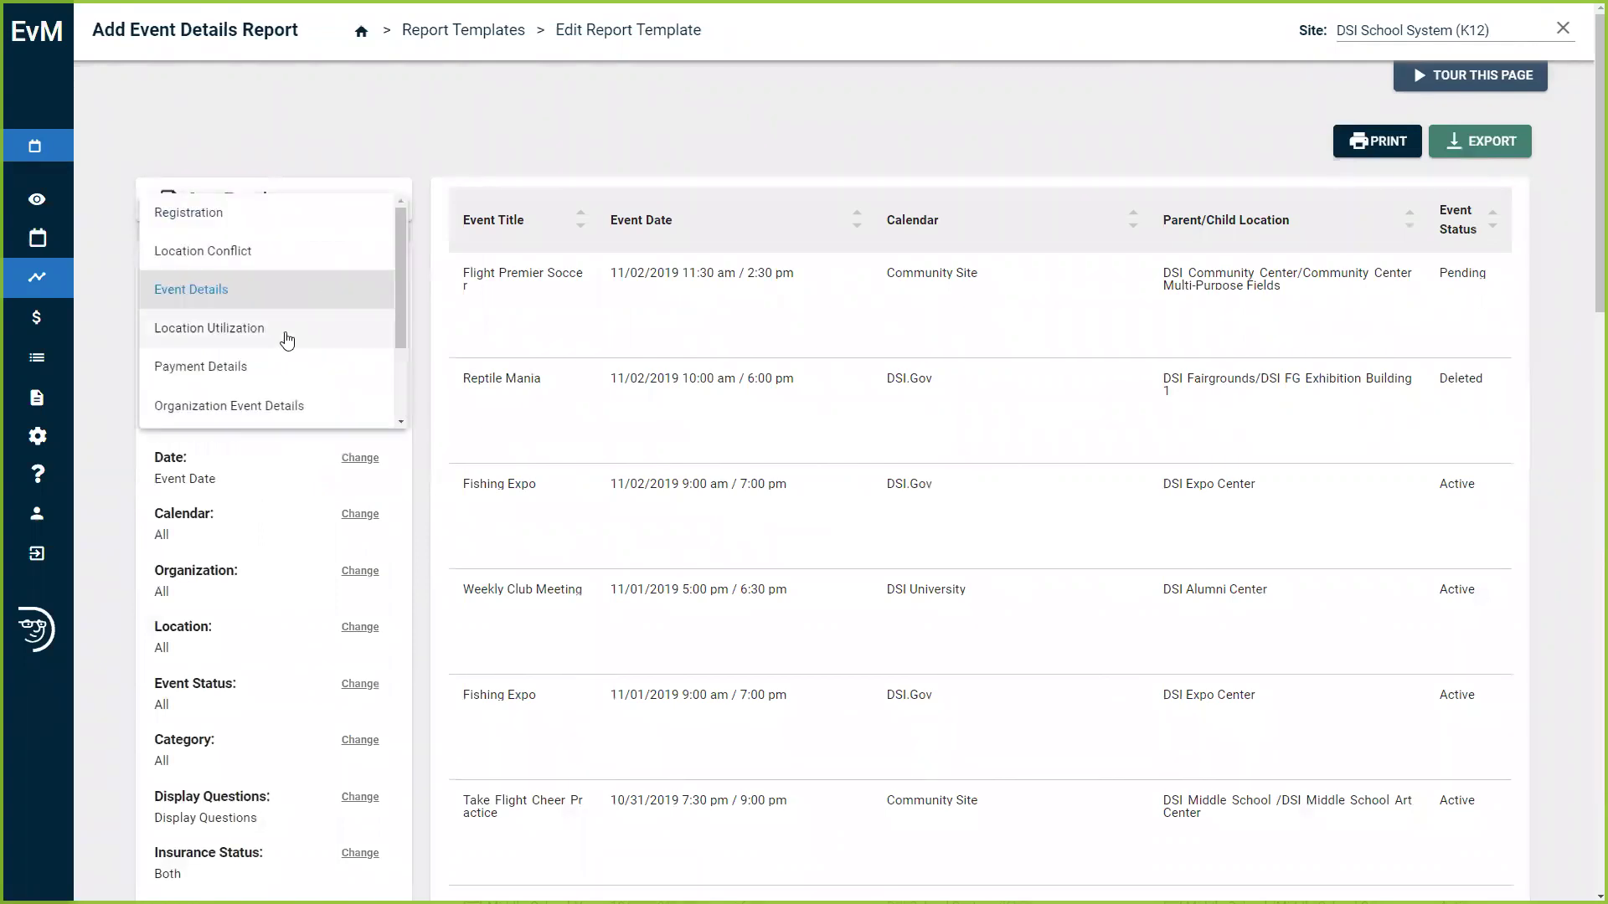
pyautogui.click(285, 332)
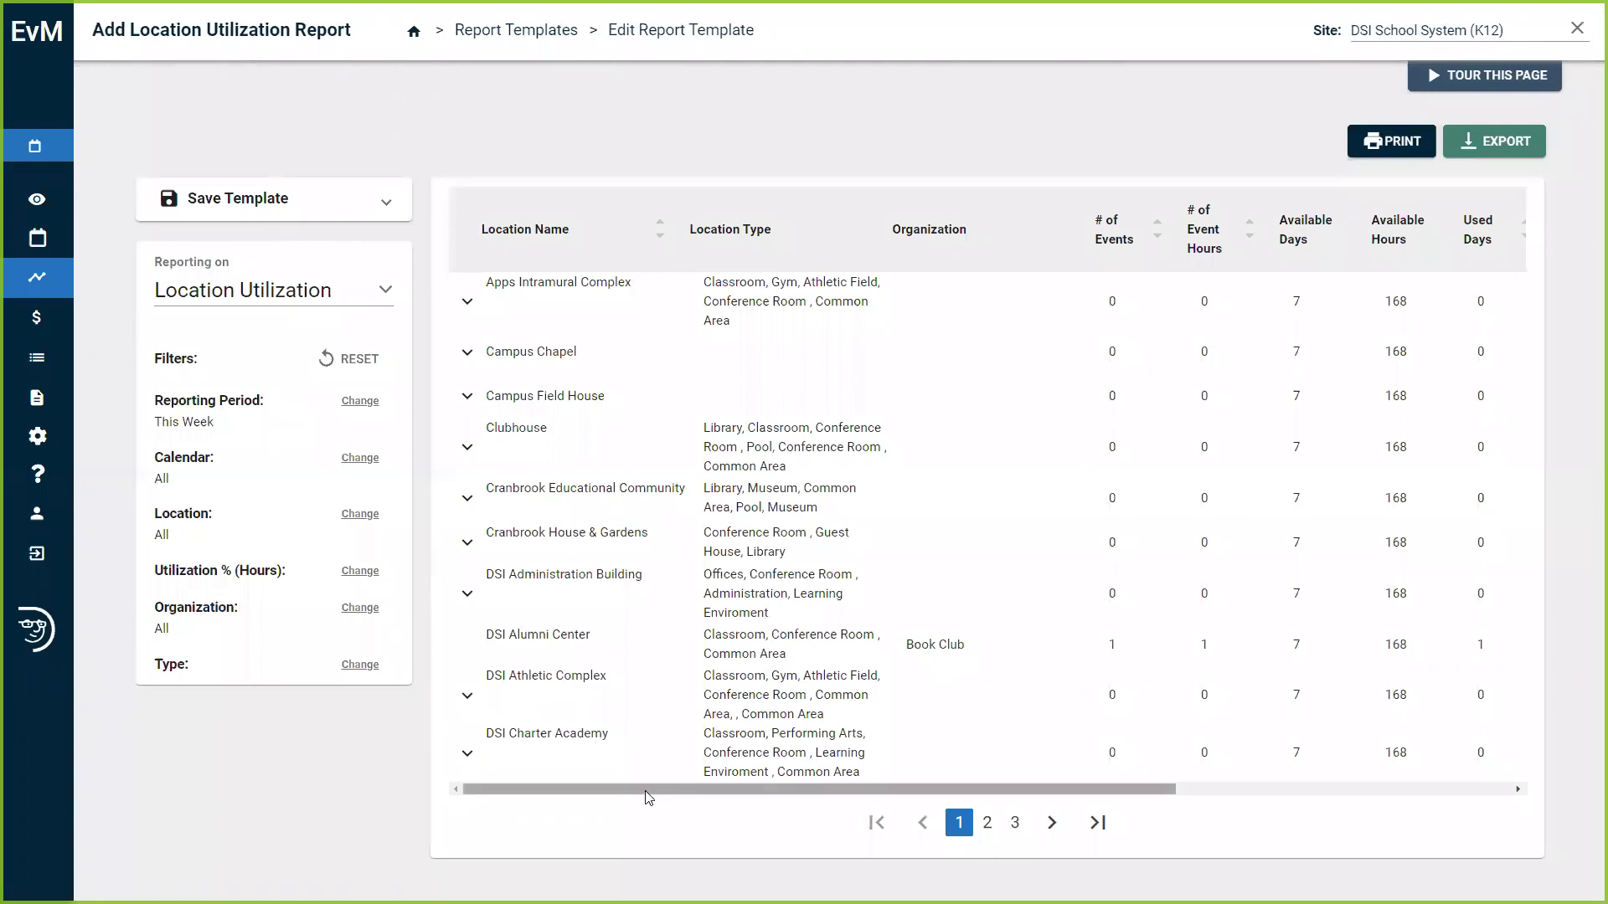
pyautogui.click(384, 290)
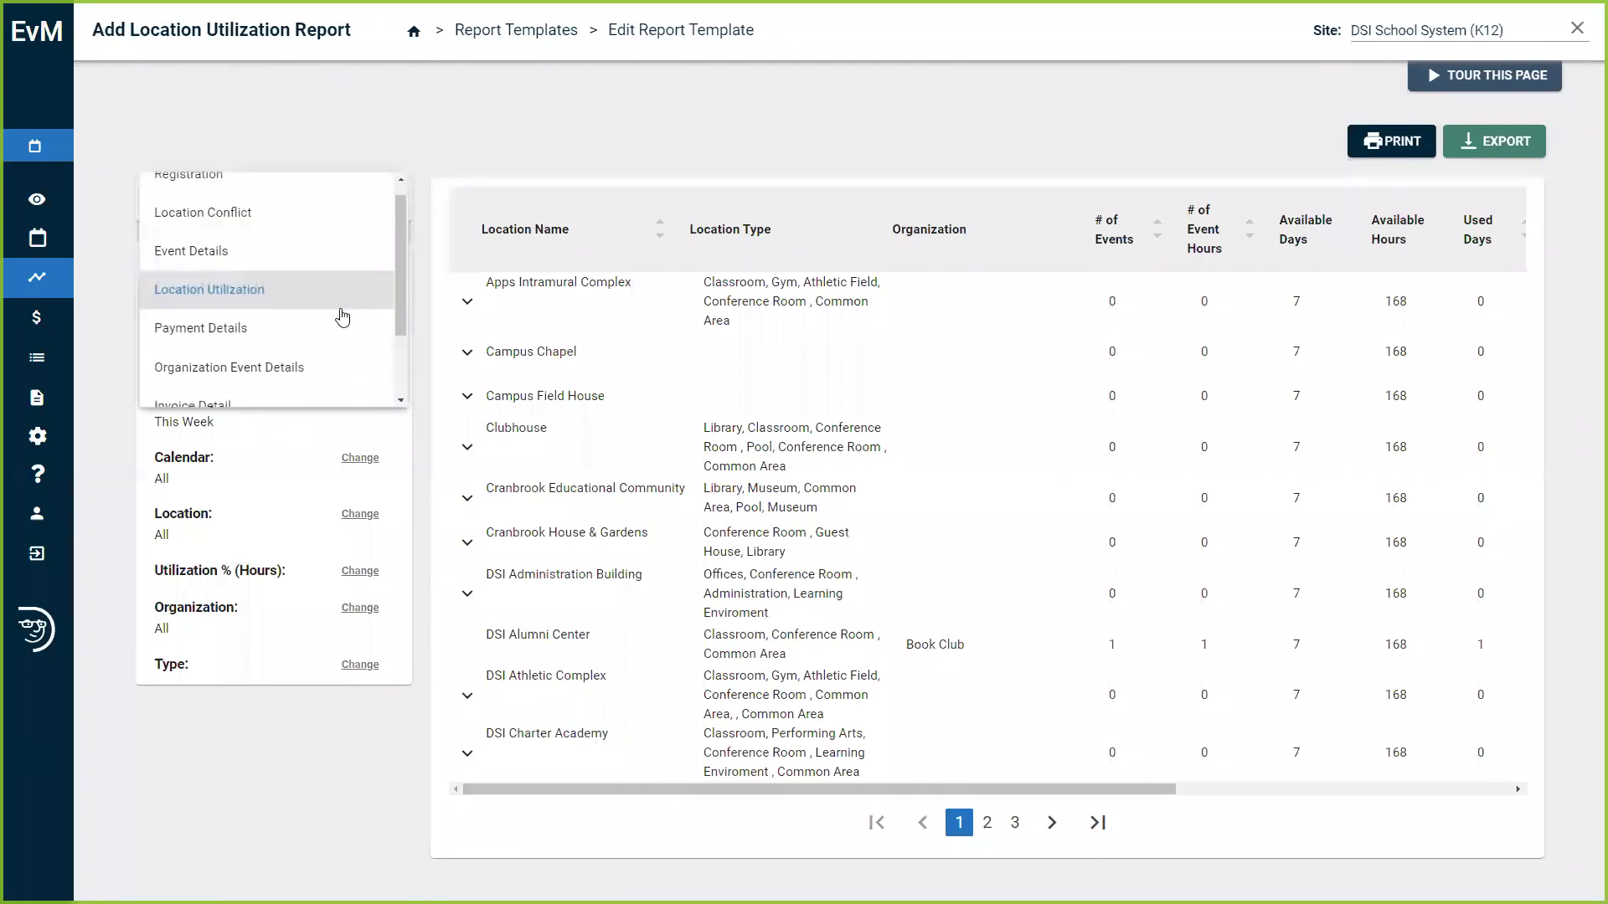
# Check Payment Details and its reporting period options, then switch to Organization Event Details.
pyautogui.click(324, 329)
pyautogui.click(360, 402)
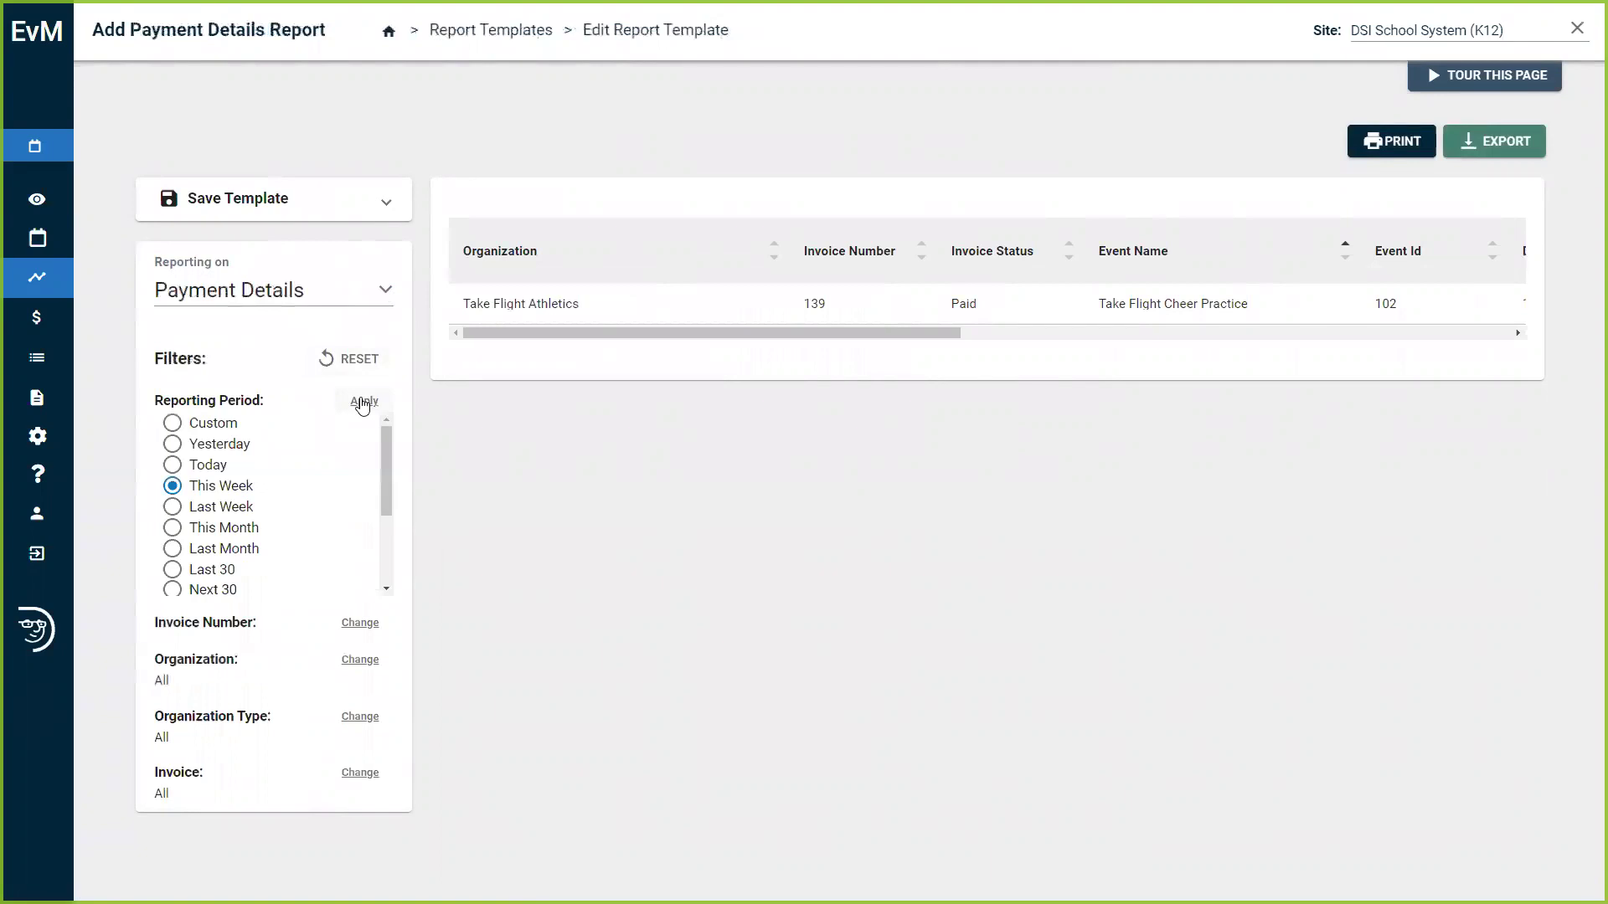
pyautogui.click(374, 311)
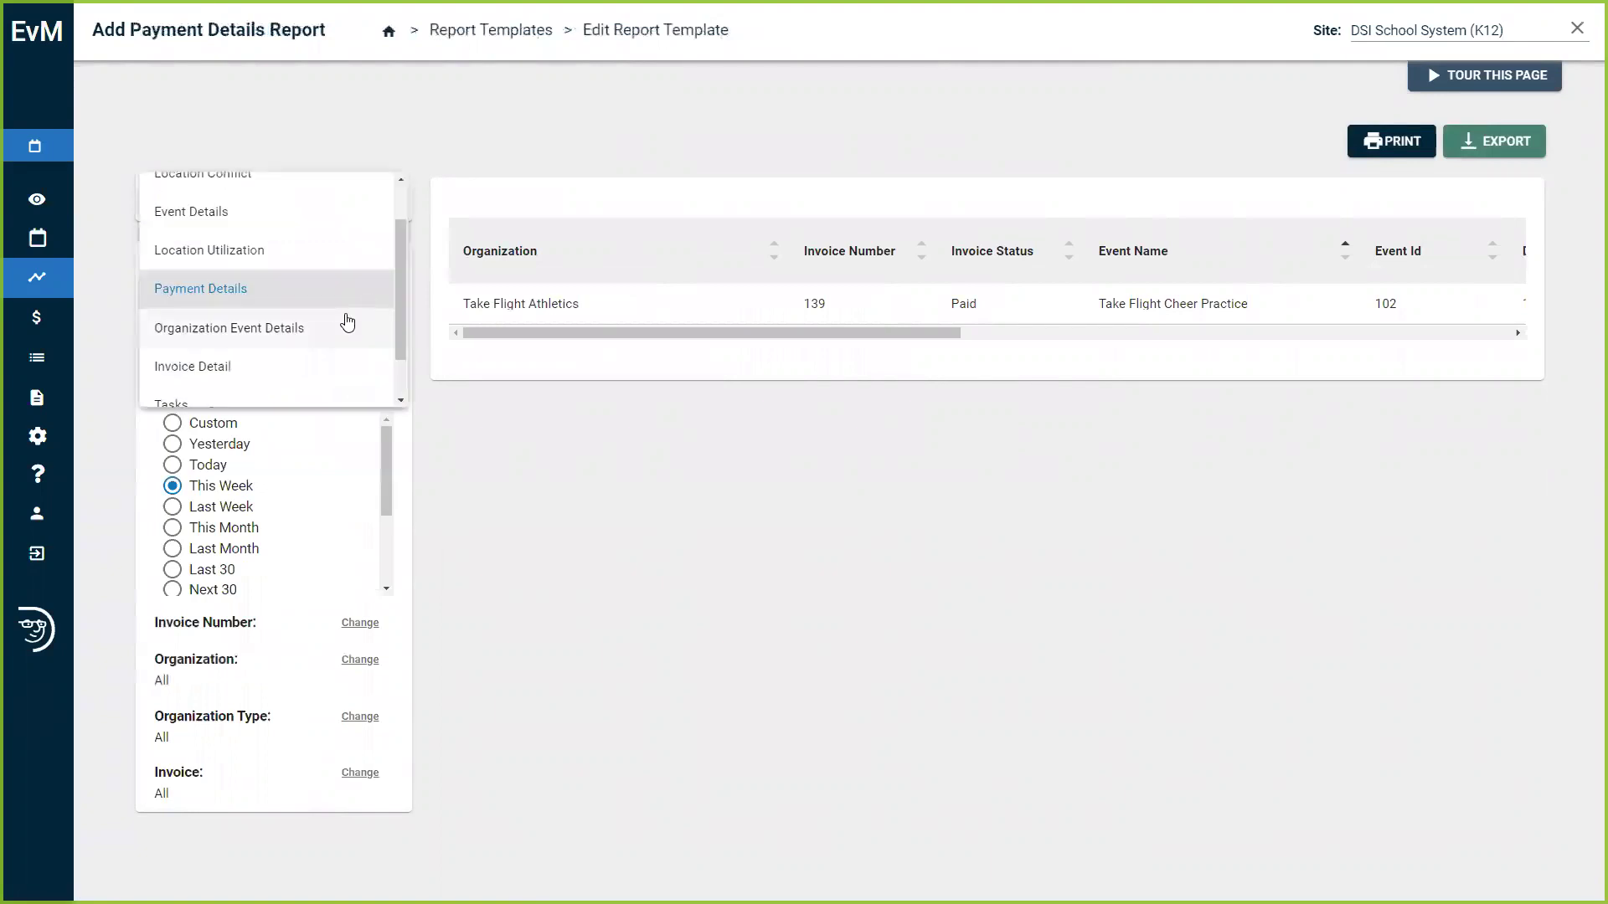
pyautogui.click(340, 327)
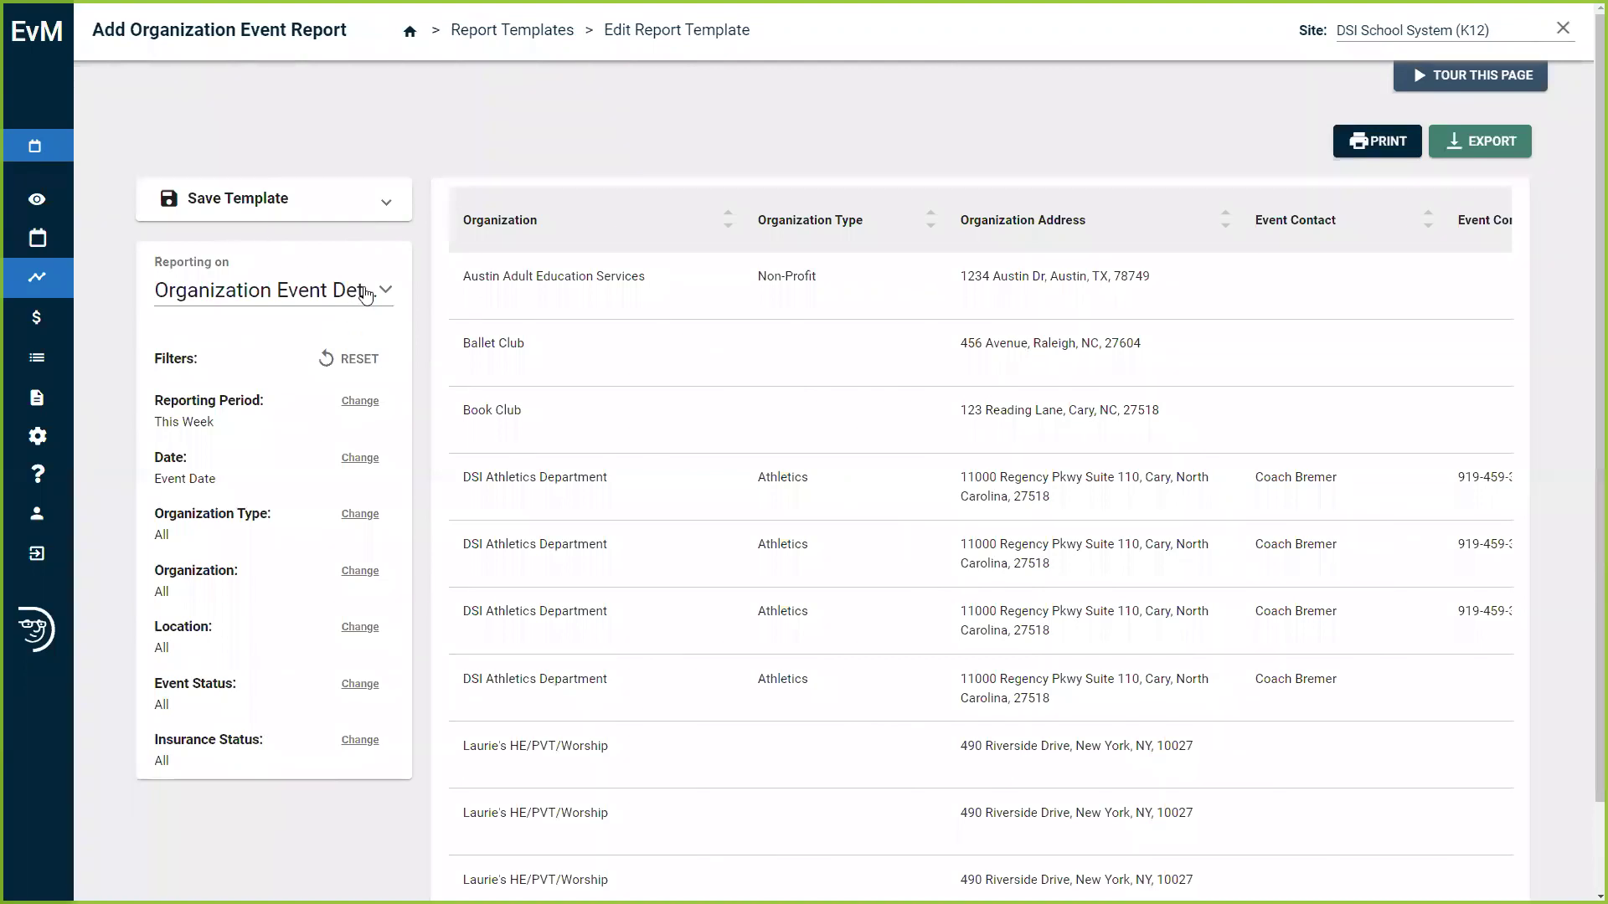
# Preview the Invoice Detail report, then switch the report type to Tasks.
pyautogui.click(366, 295)
pyautogui.click(294, 328)
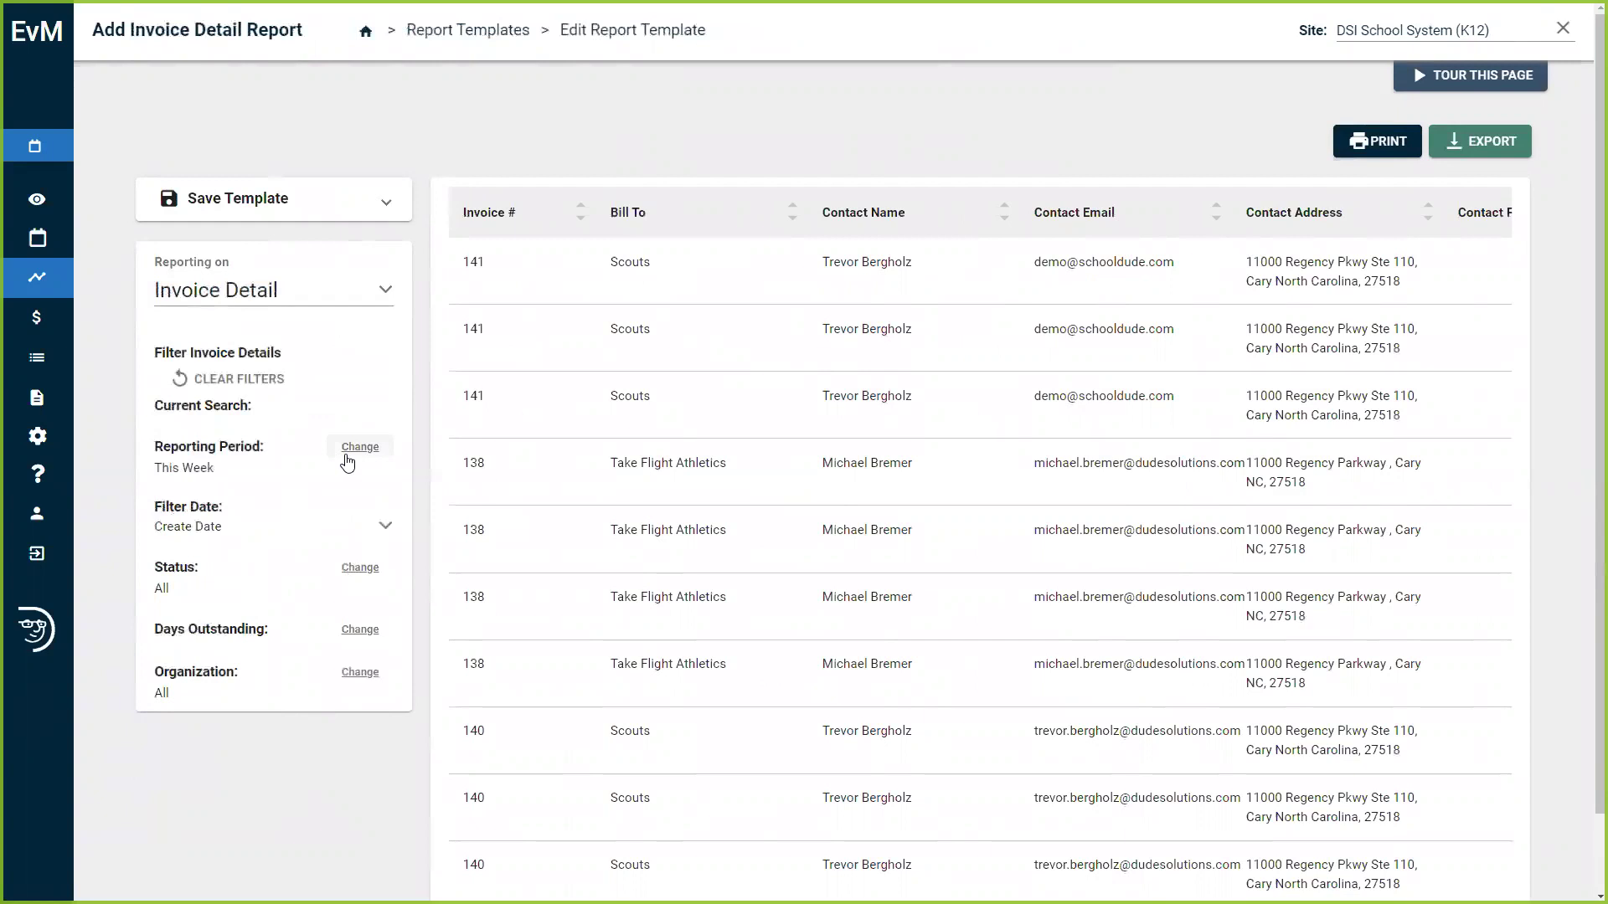
pyautogui.click(373, 295)
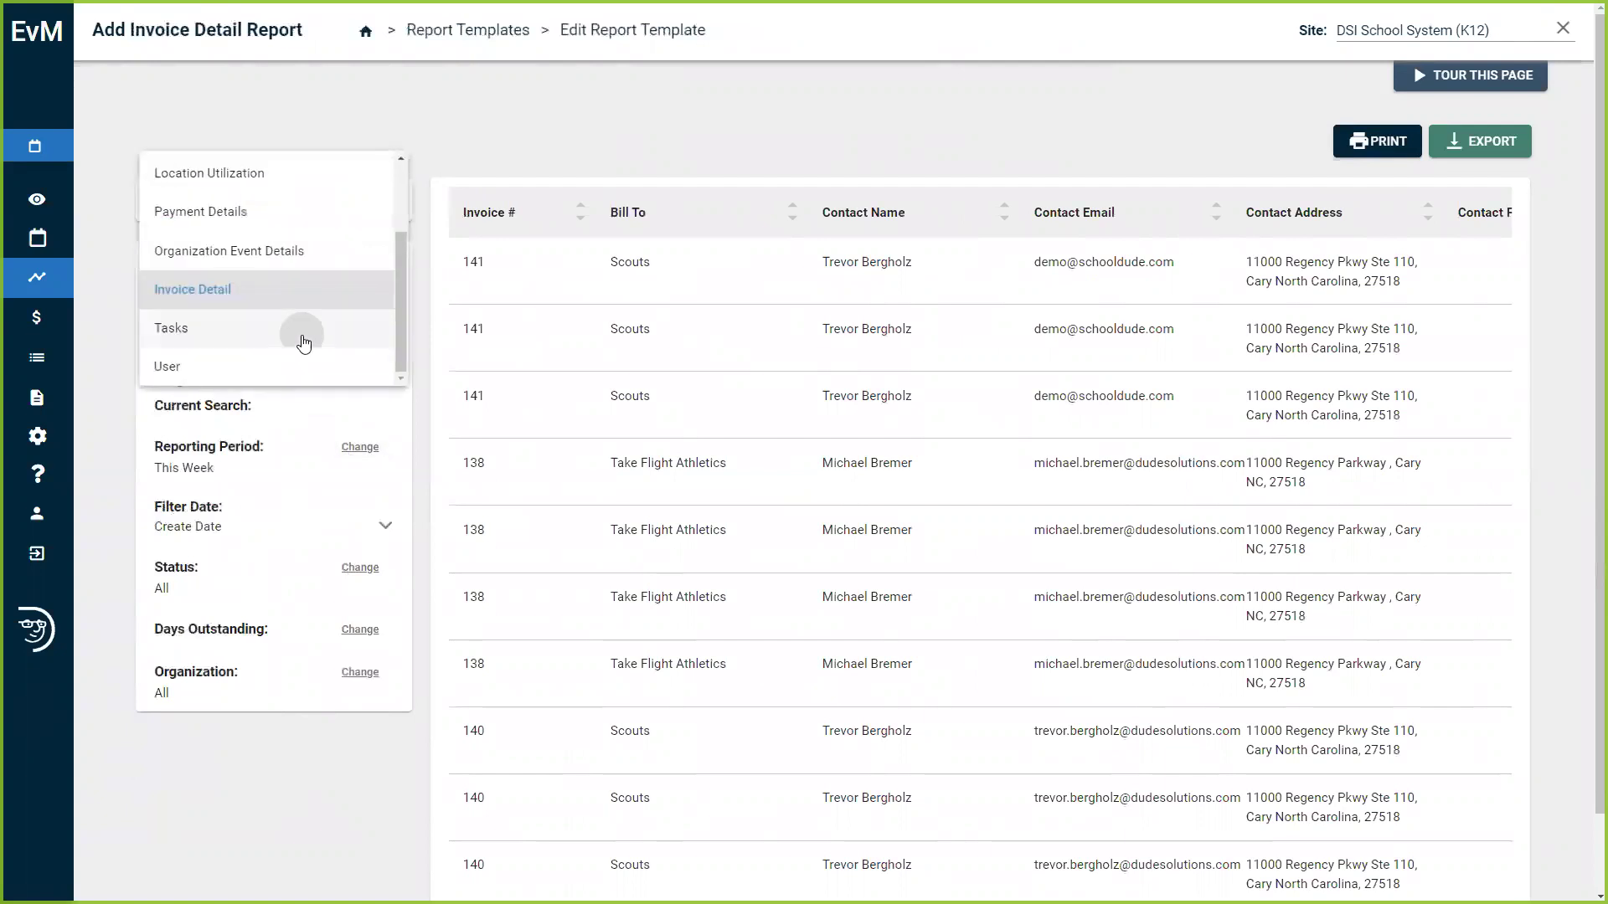
pyautogui.click(304, 339)
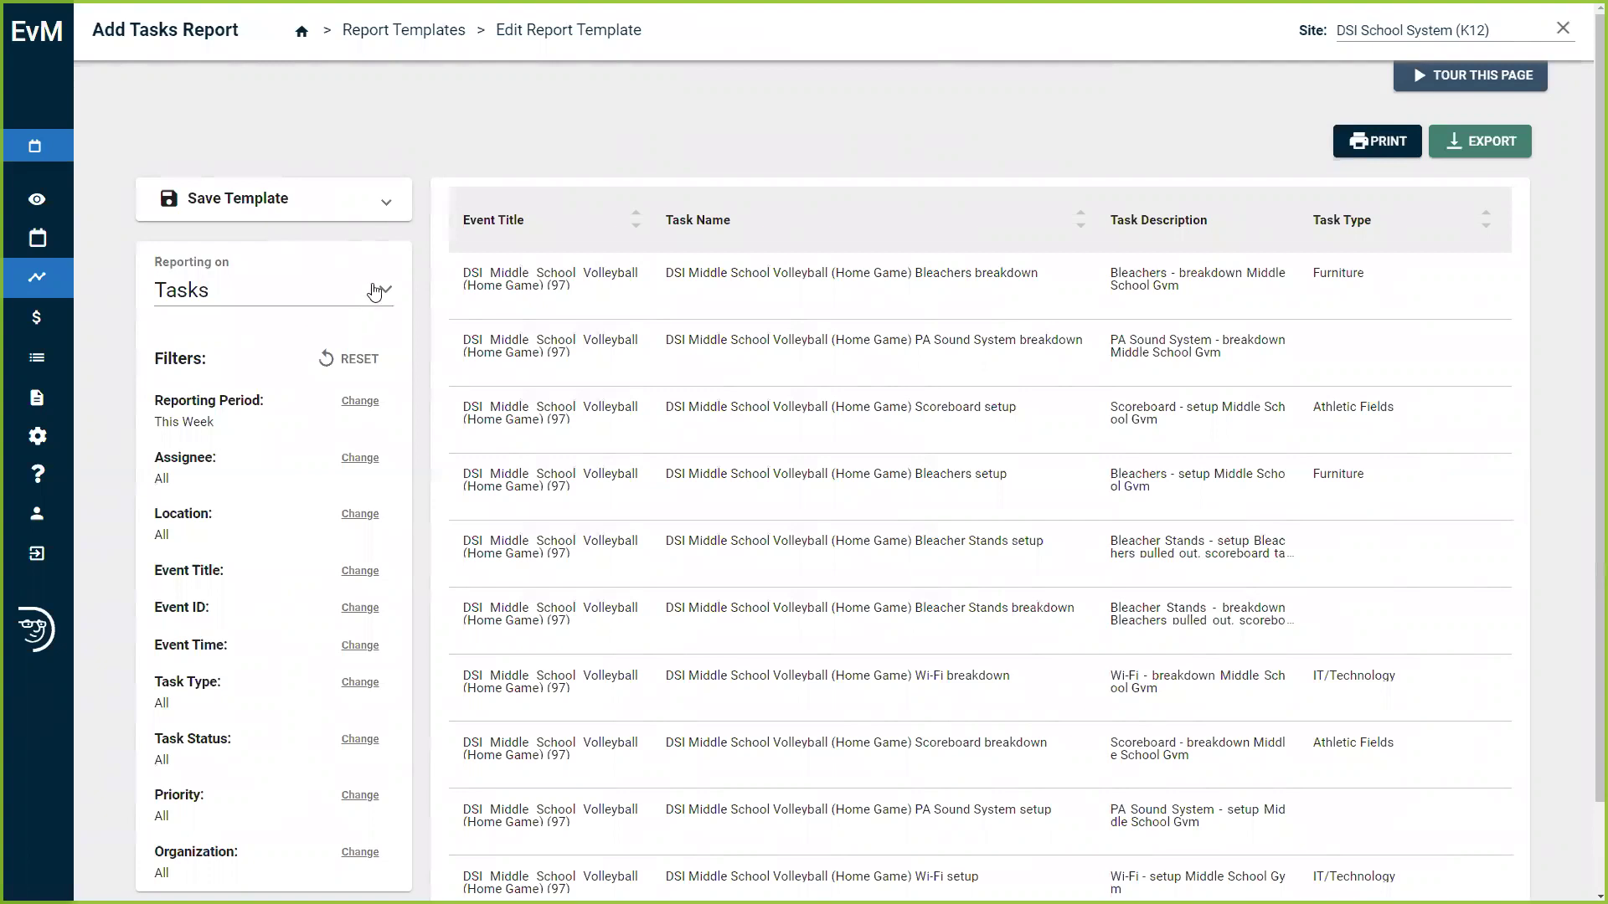
# Set the Reporting on type to User.
pyautogui.click(381, 293)
pyautogui.click(277, 339)
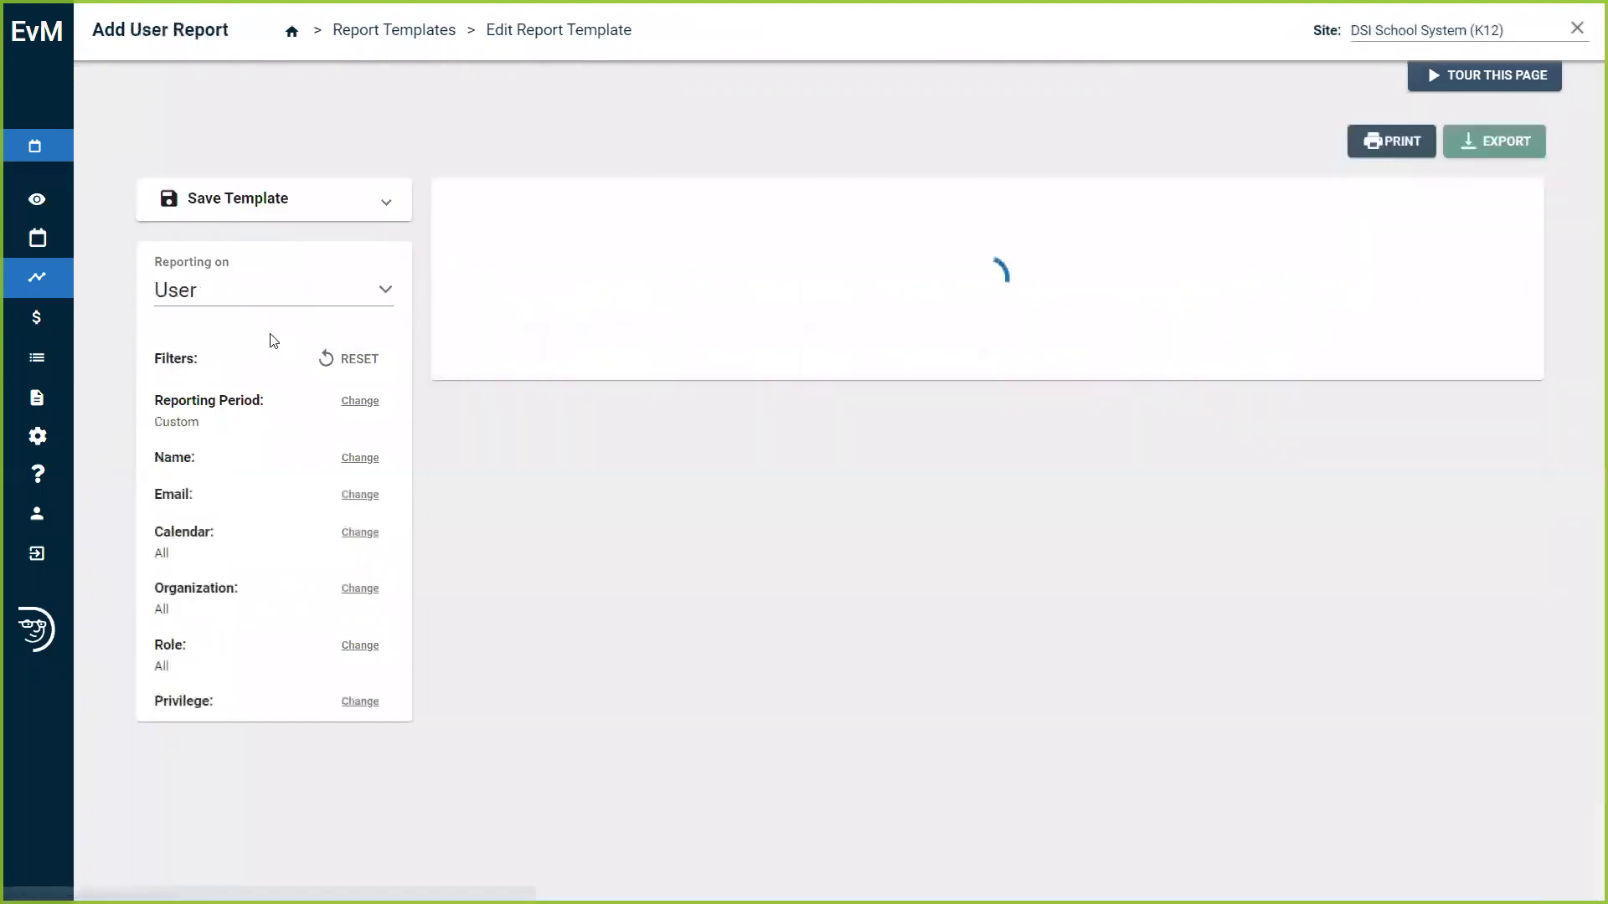